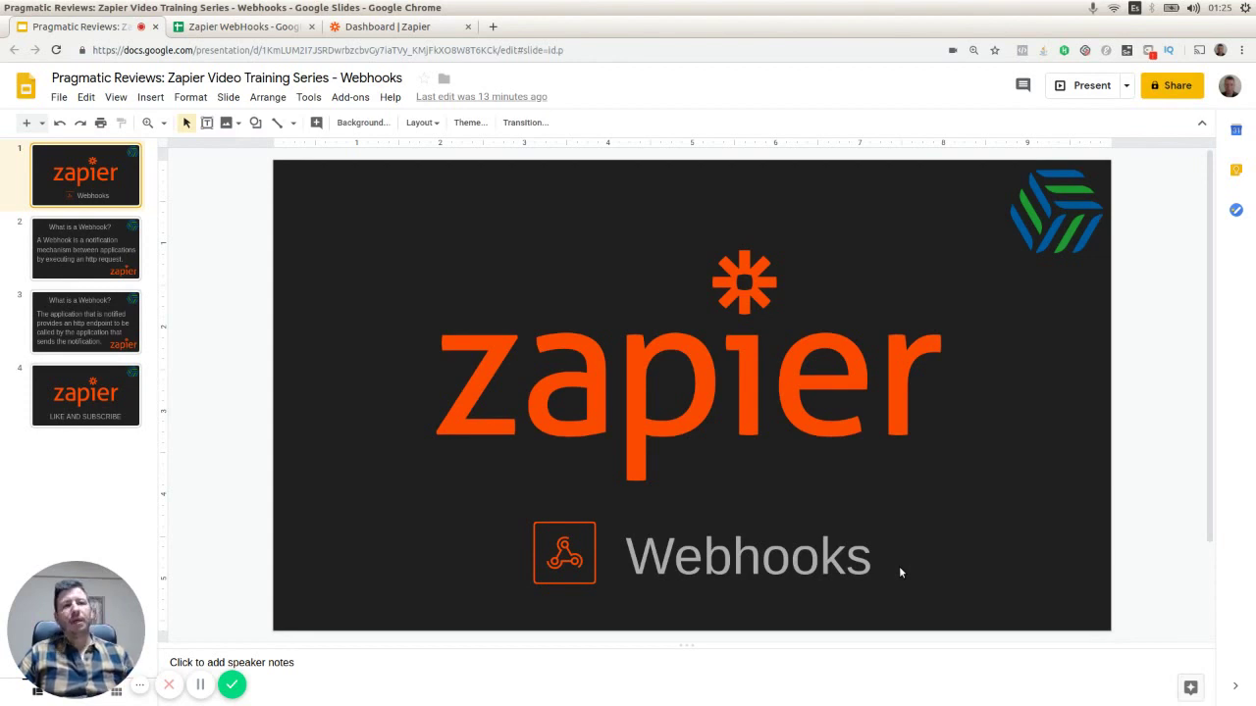
Open the View menu of the Zapier Webhooks deck in Google Slides.
click(116, 96)
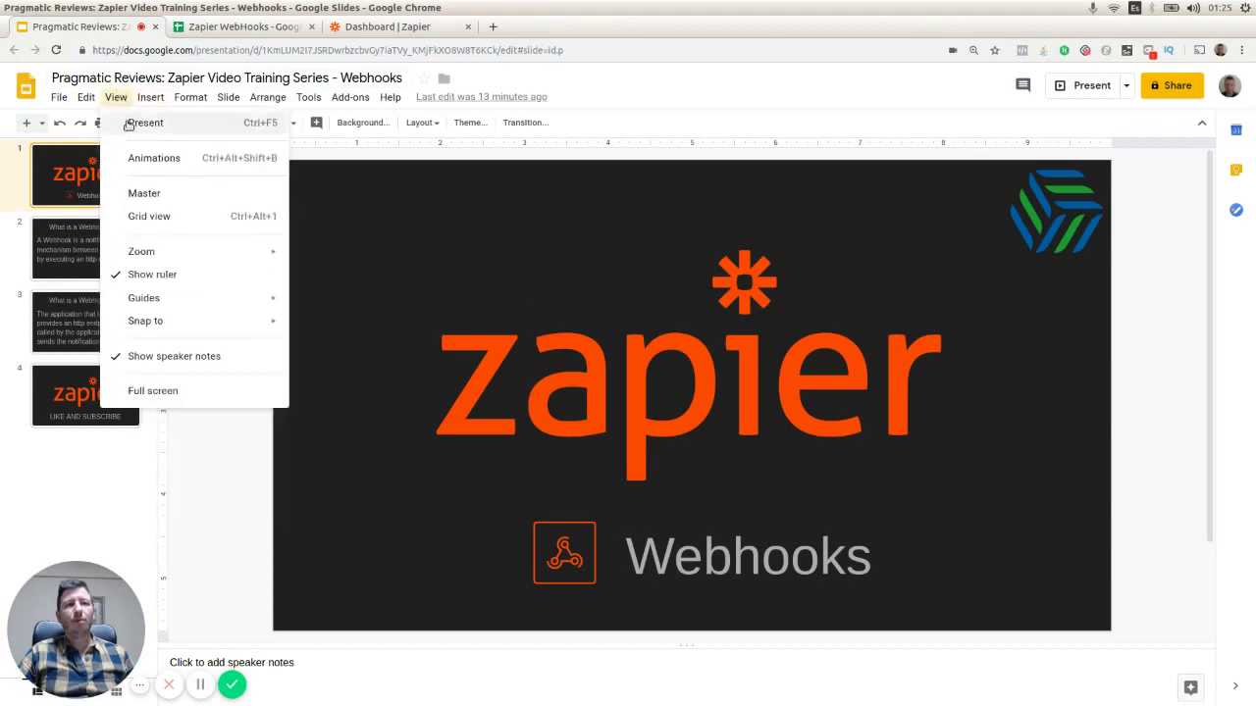
Present the Zapier Webhooks deck full screen, advance a slide, then go to Zapier's My Zaps dashboard.
click(145, 123)
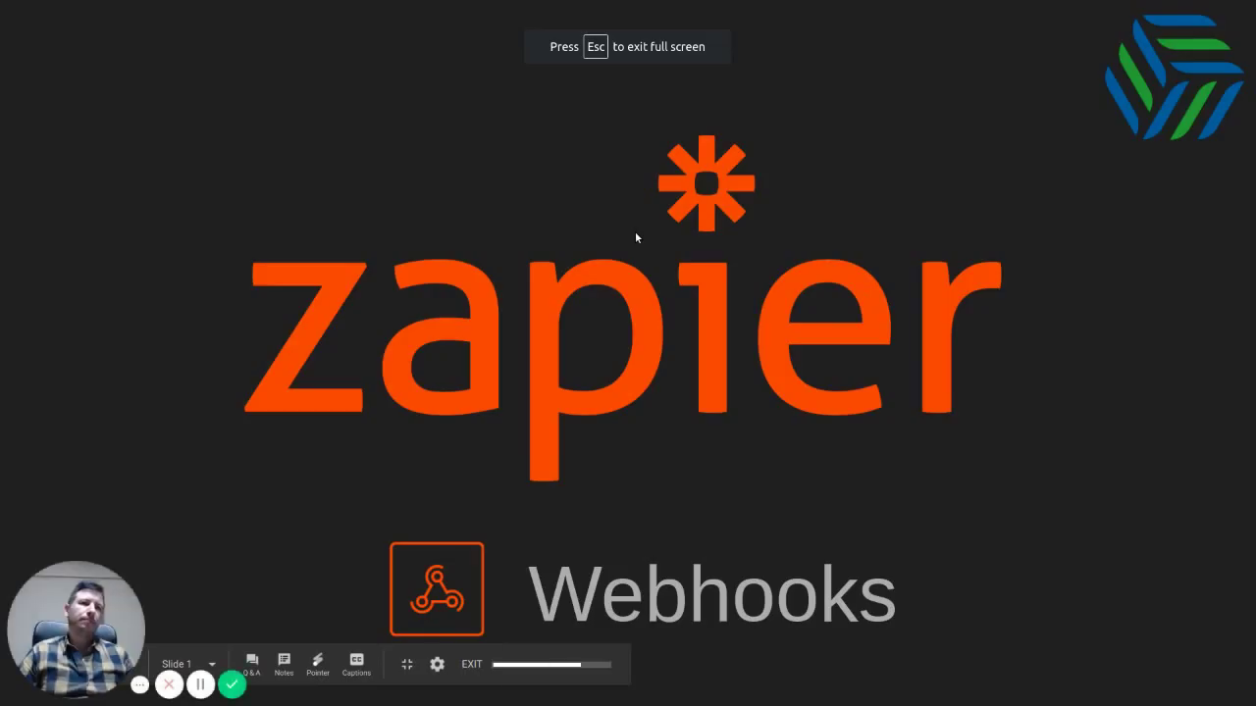
click(635, 236)
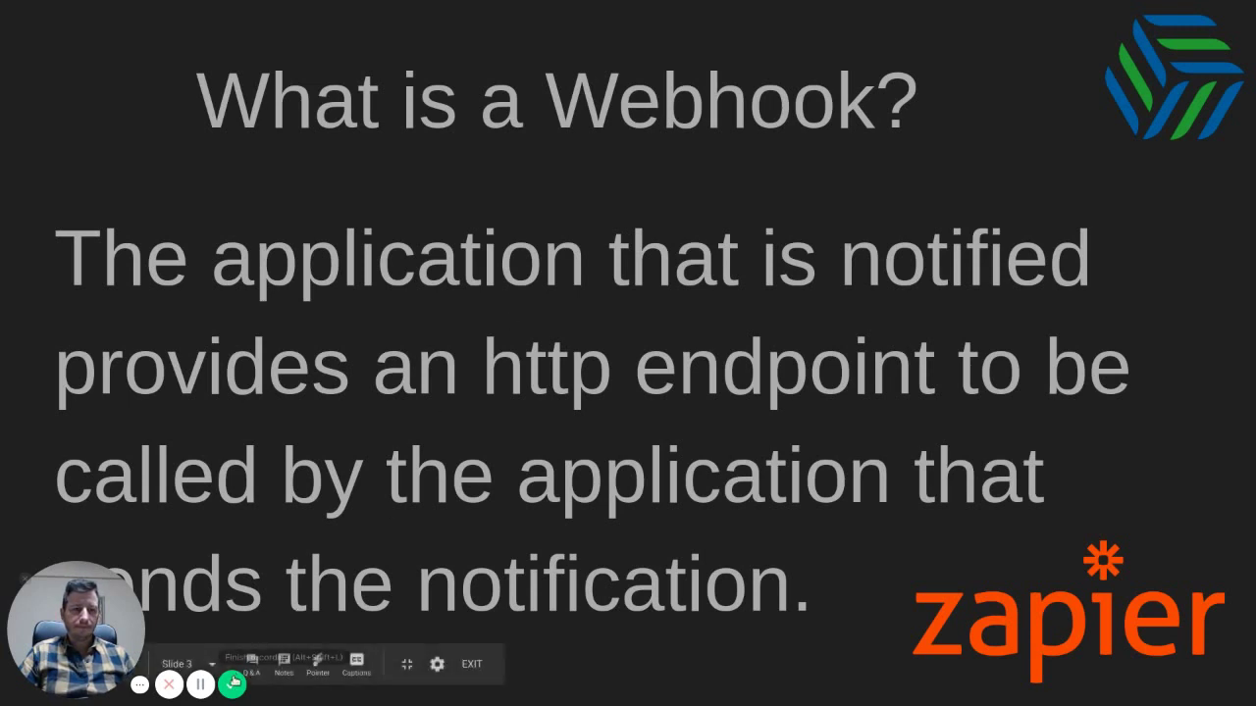
key(alt+Tab)
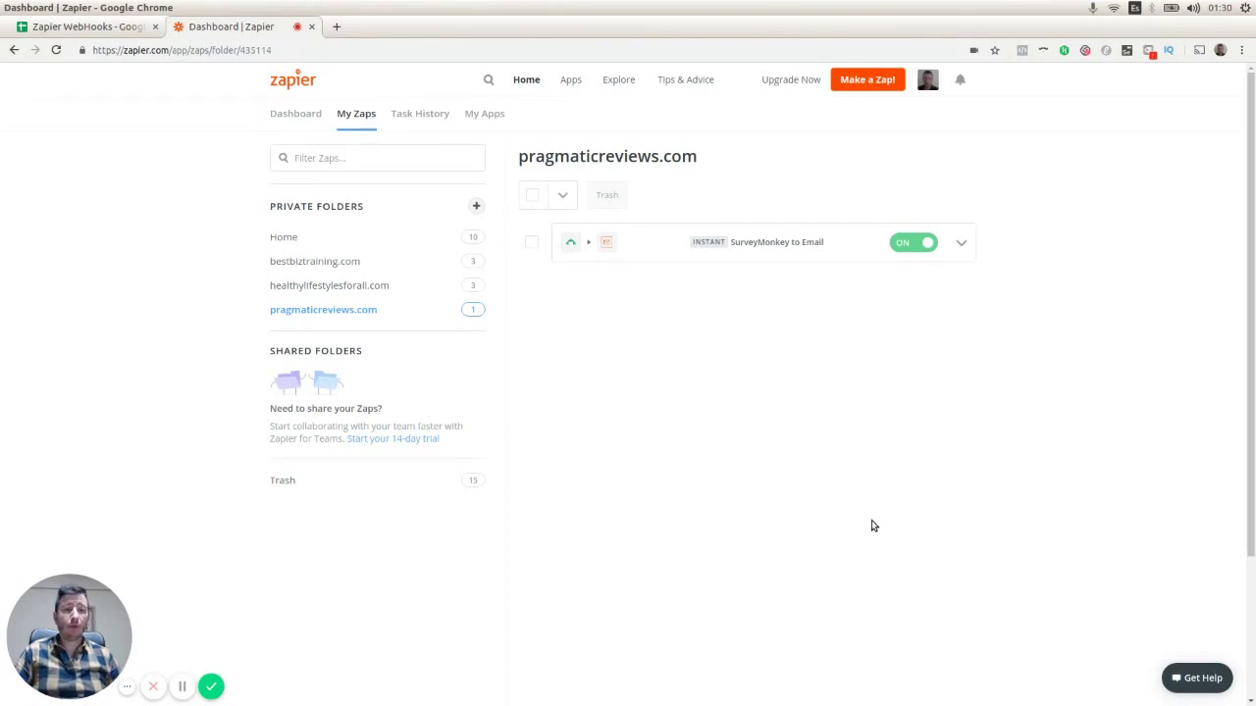
Make a new zap triggered by Webhooks by Zapier Catch Hook and copy the generated hook URL.
click(860, 86)
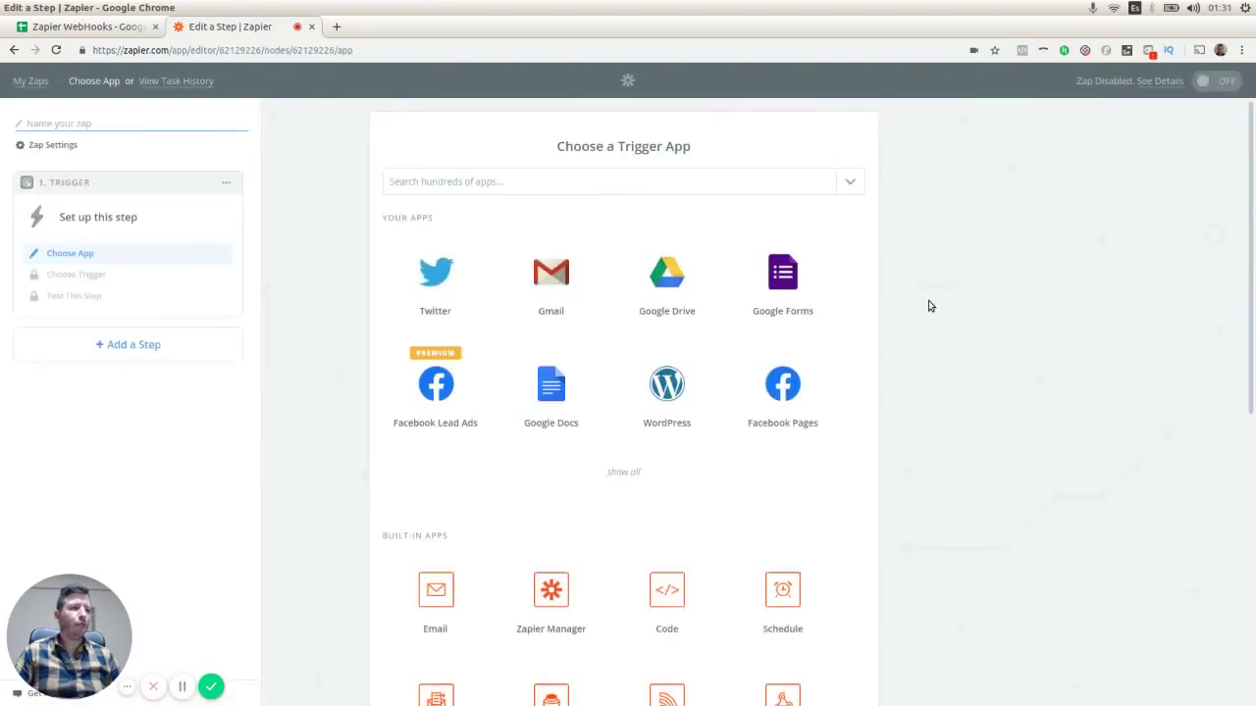
scroll(813, 409, down, 3)
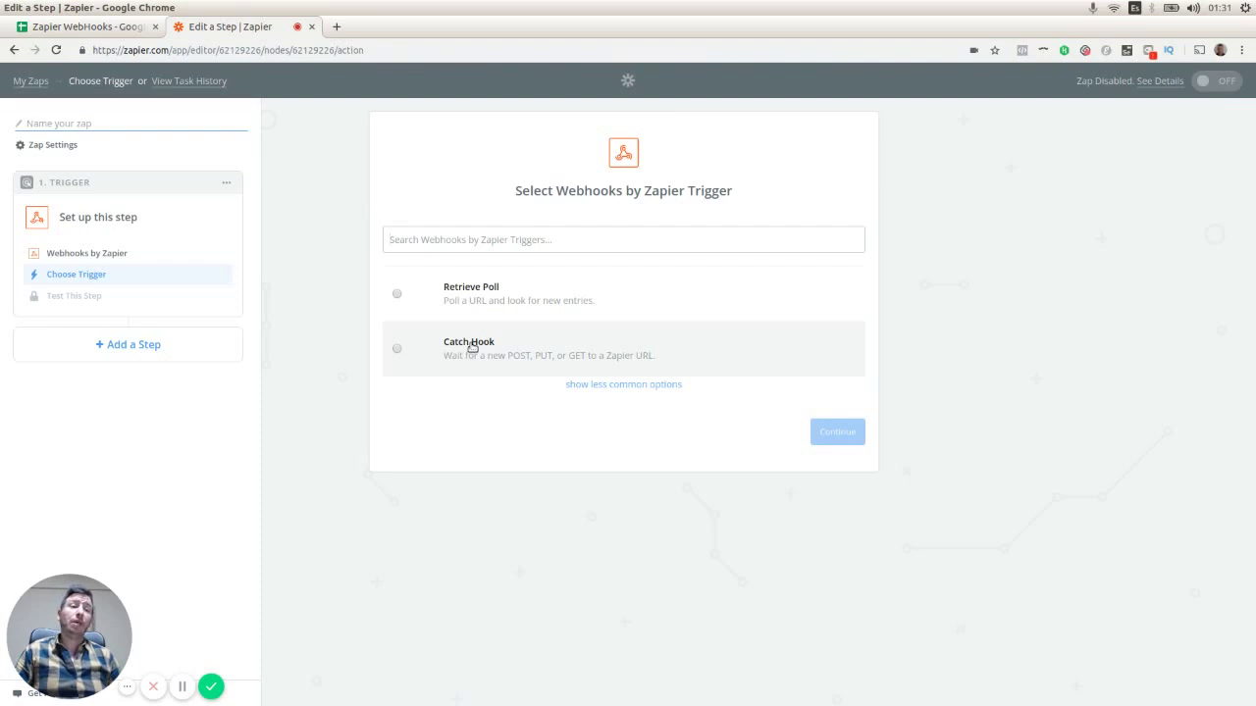
click(472, 347)
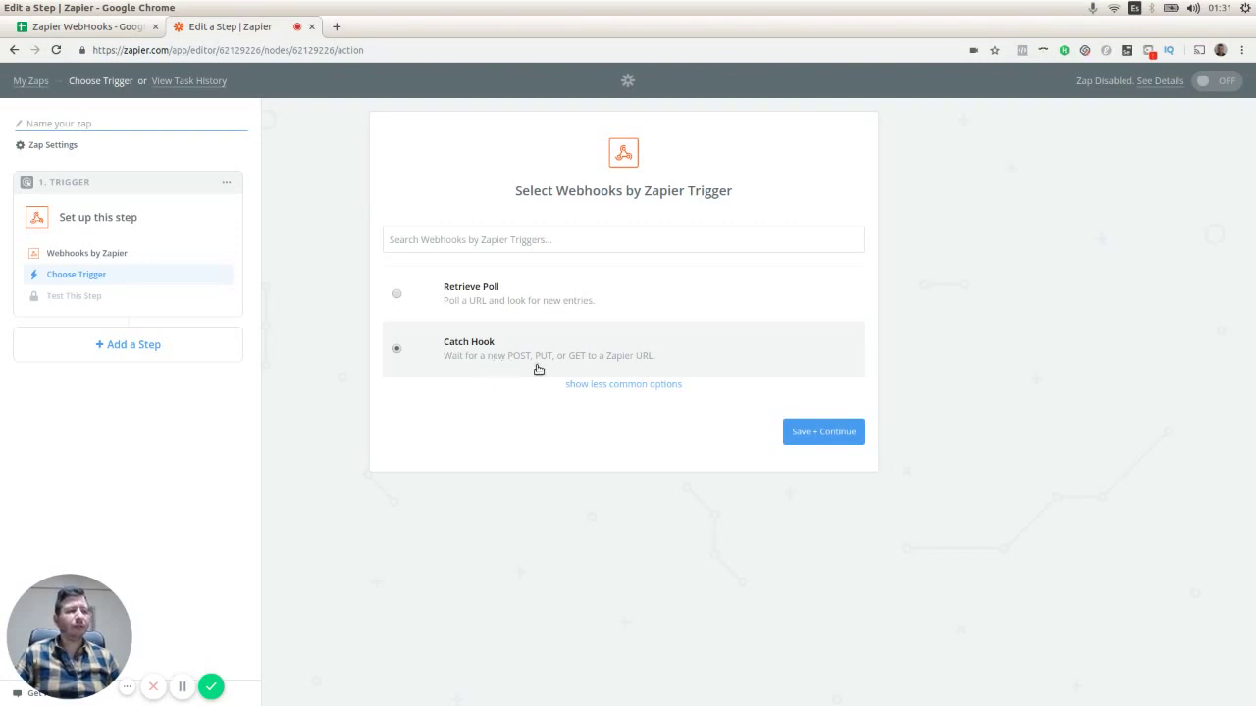
click(812, 434)
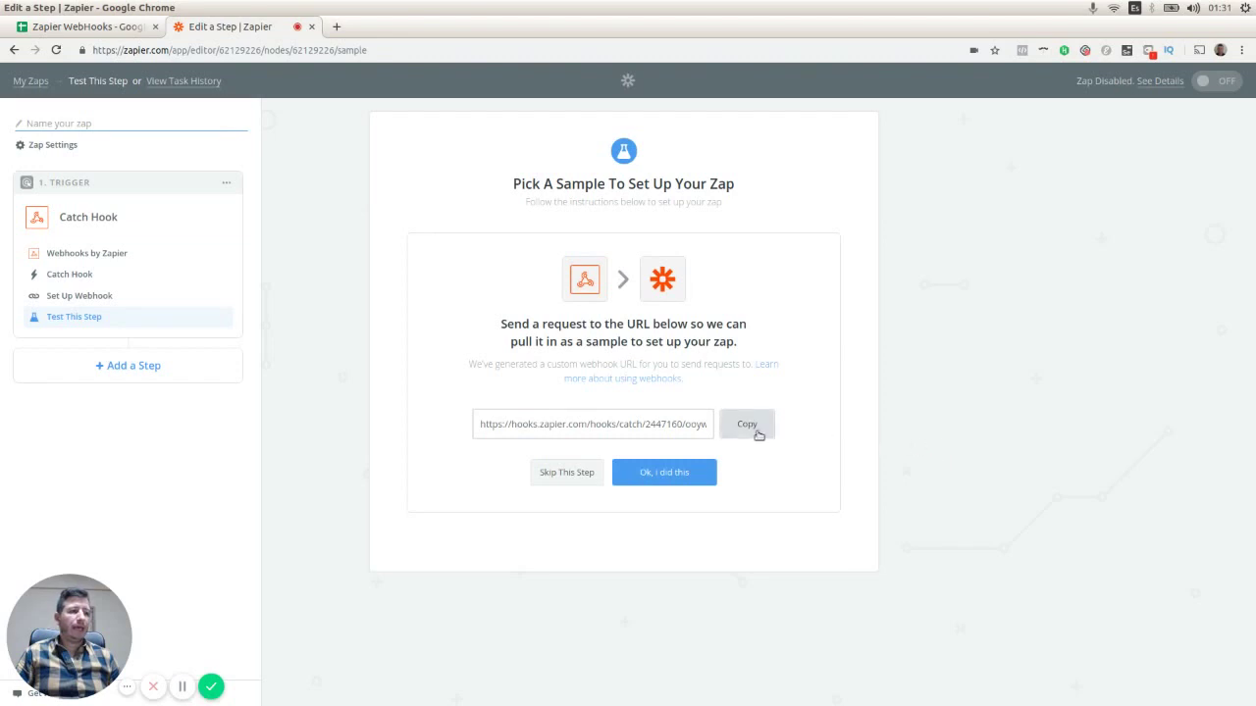
click(753, 430)
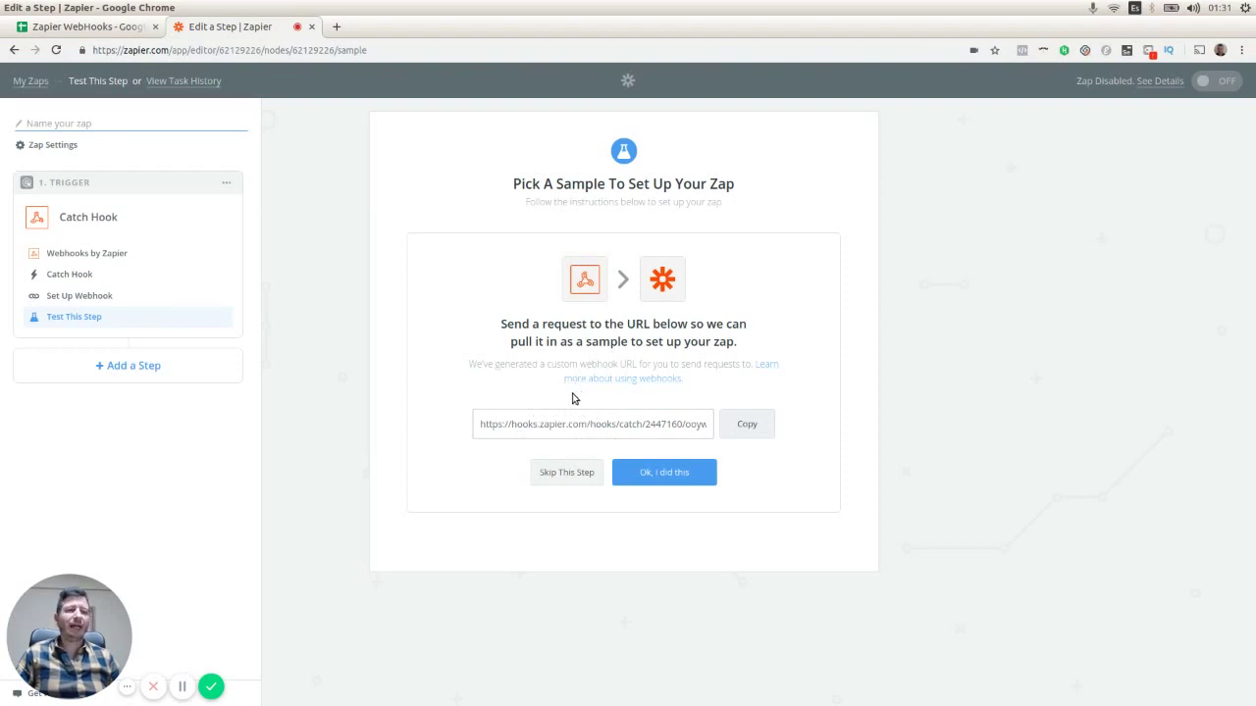
Paste the Zapier hook URL into Postman and send the firstName/lastName JSON body as a POST.
key(alt+Tab)
key(alt+Tab)
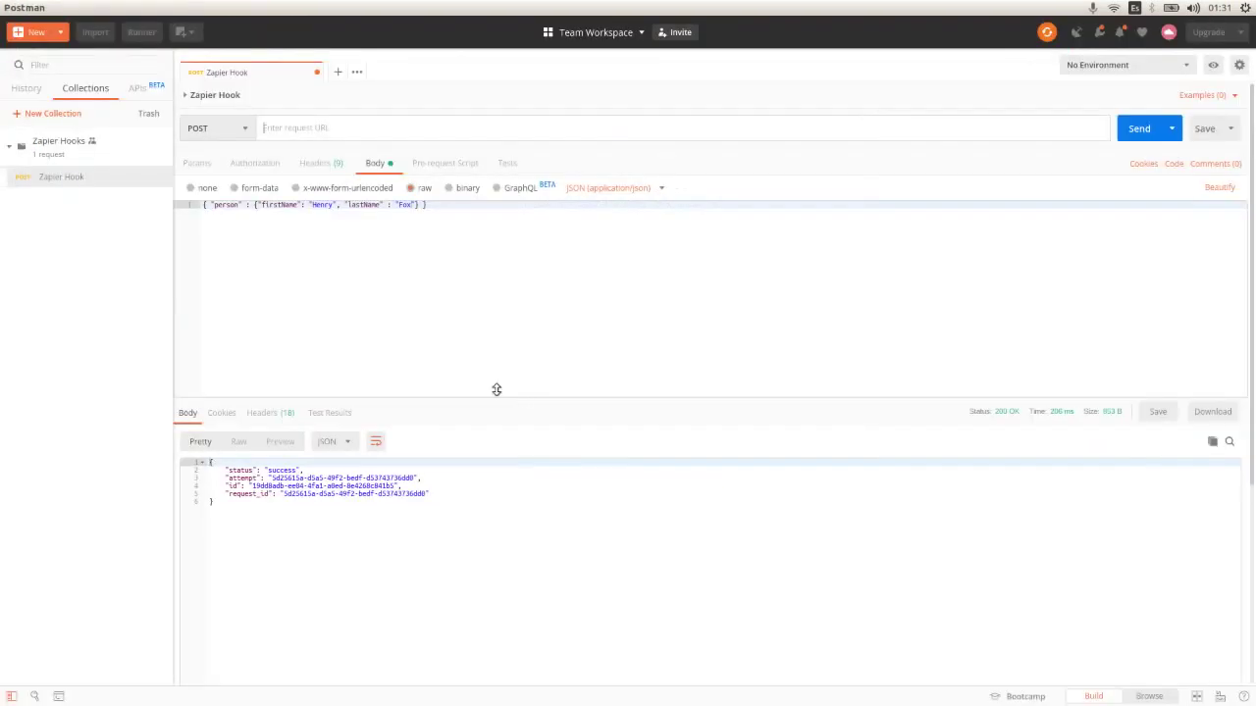
key(ctrl+v)
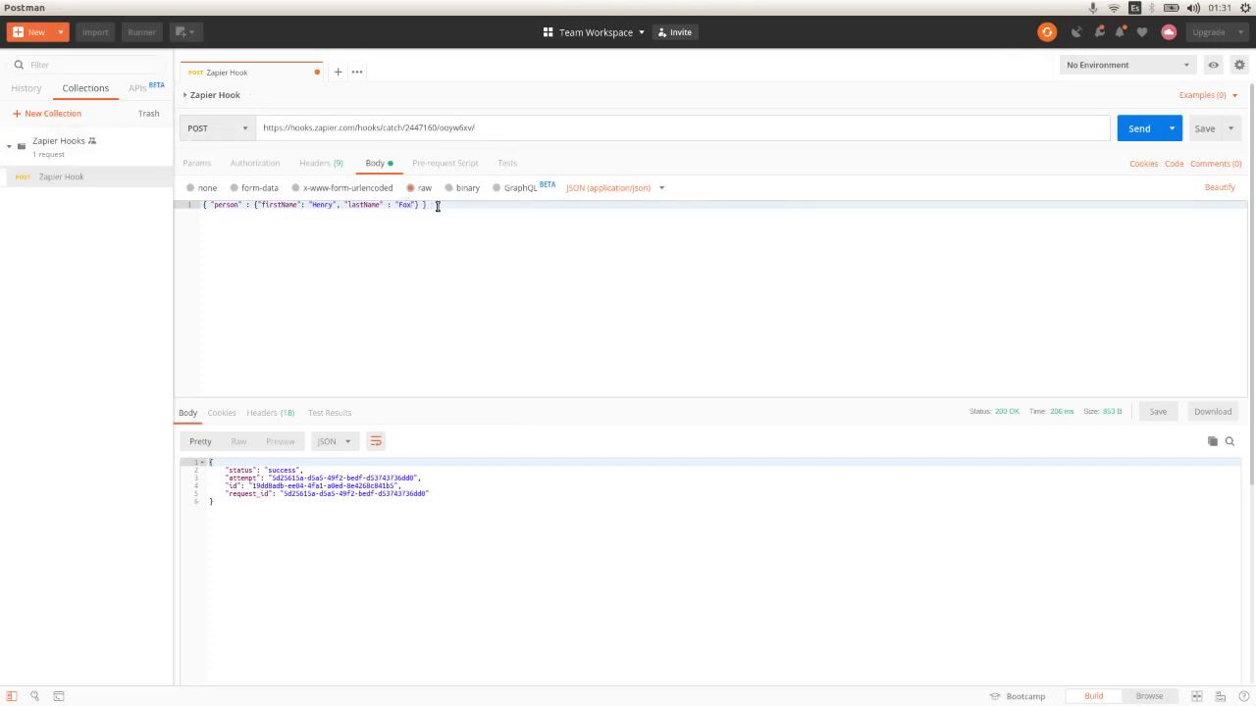
drag(433, 204, 205, 204)
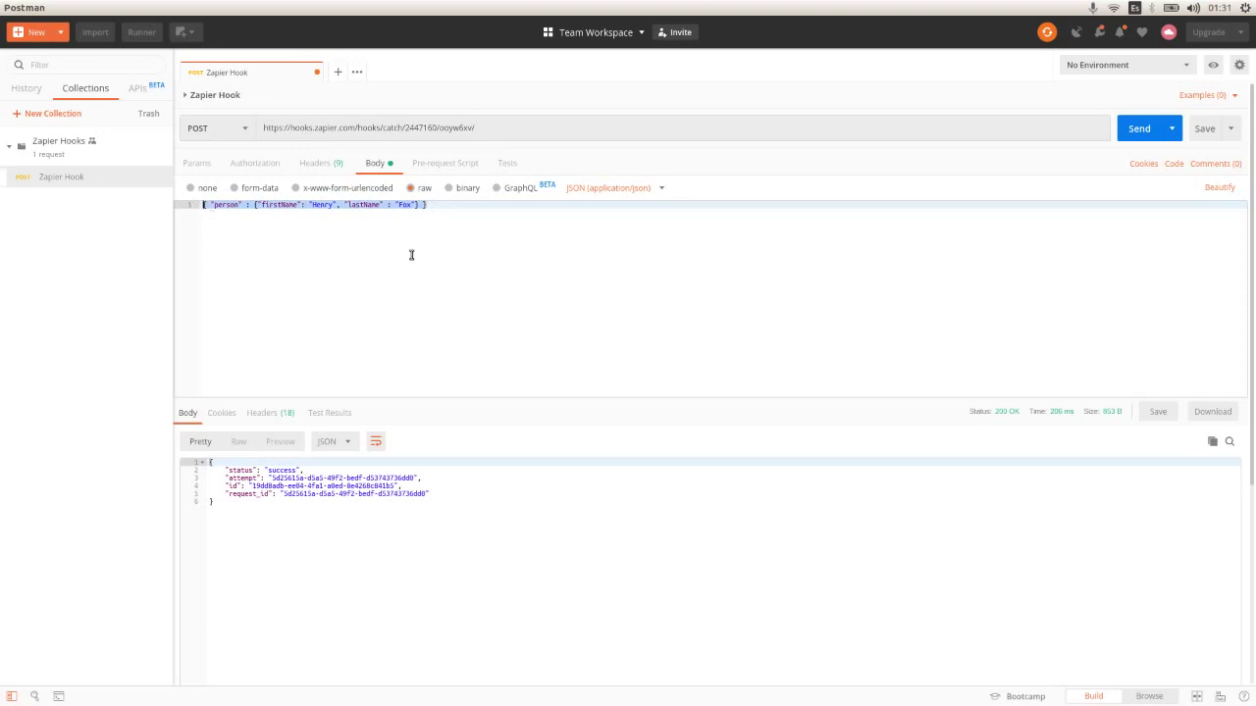
double_click(280, 204)
double_click(353, 204)
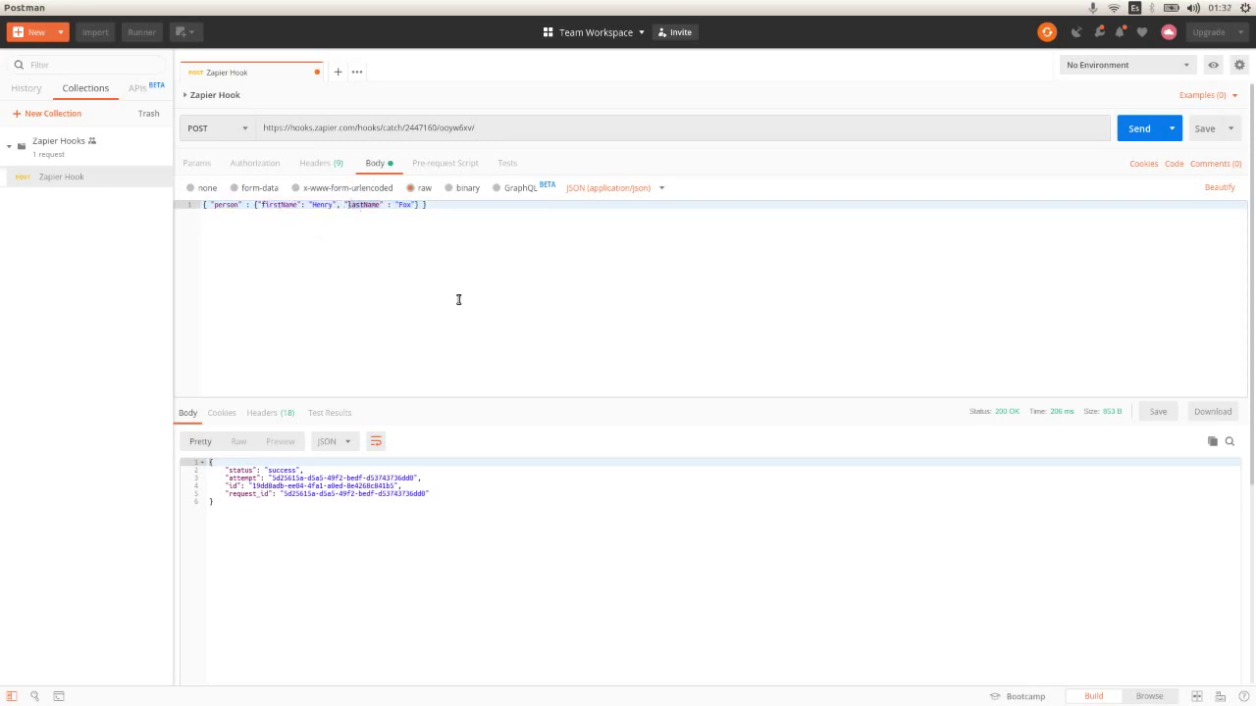
click(1140, 132)
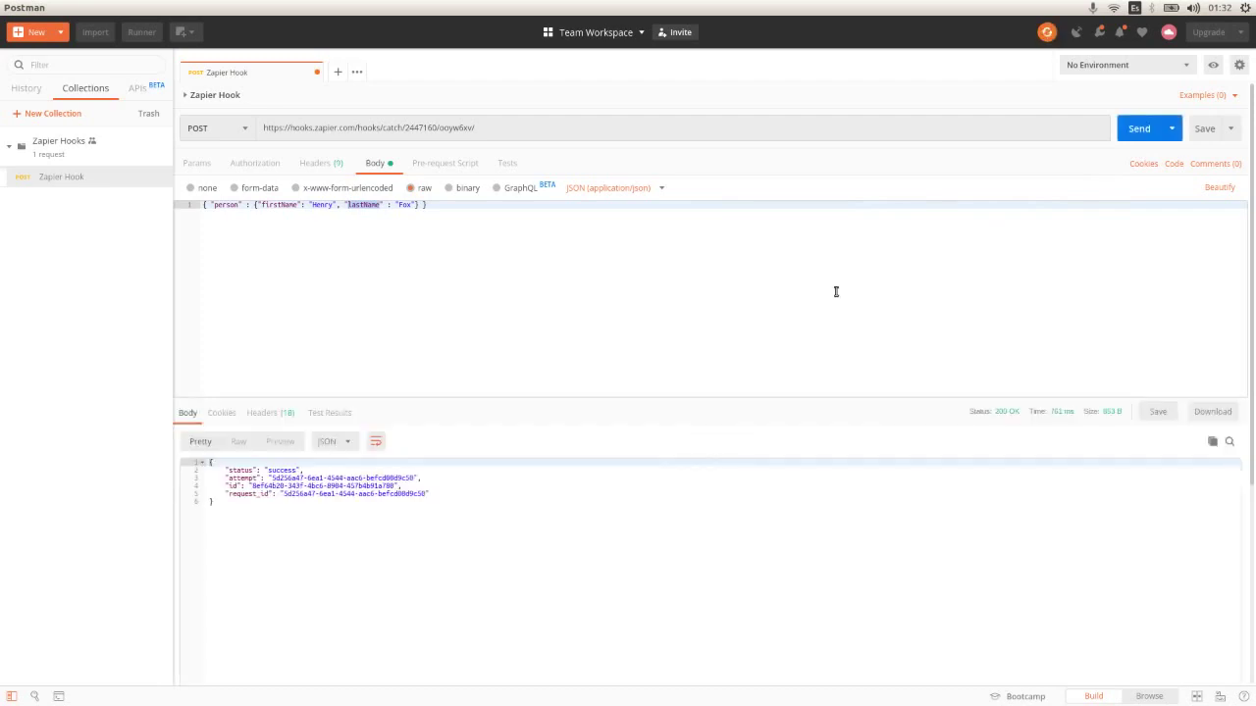
Check Postman's success response body, then return to Zapier's Pick A Sample step.
key(alt+Tab)
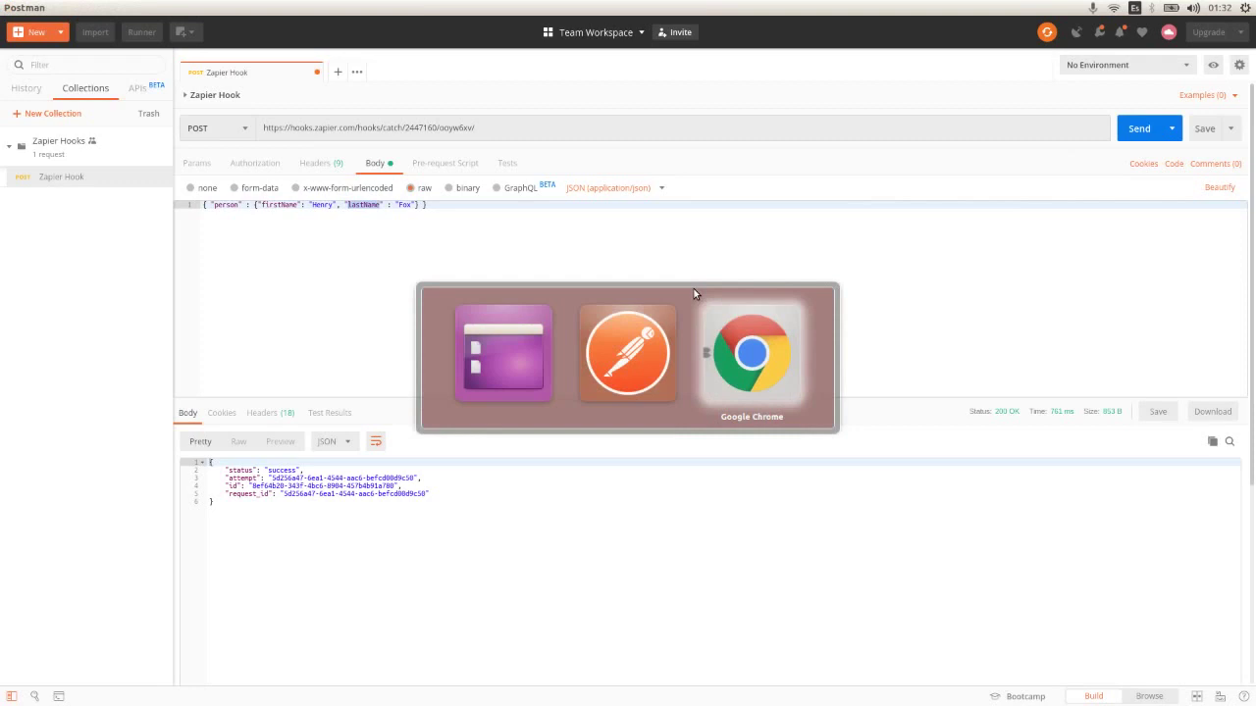
key(alt+Tab)
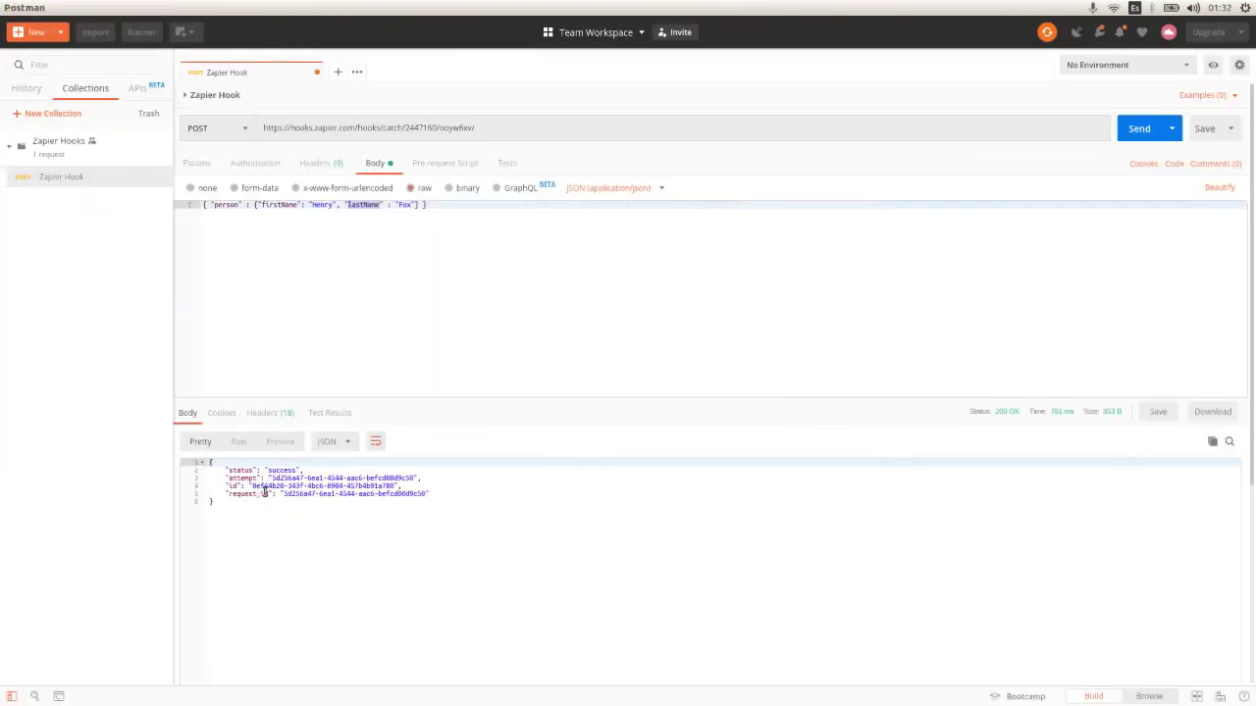
click(210, 503)
key(ctrl+a)
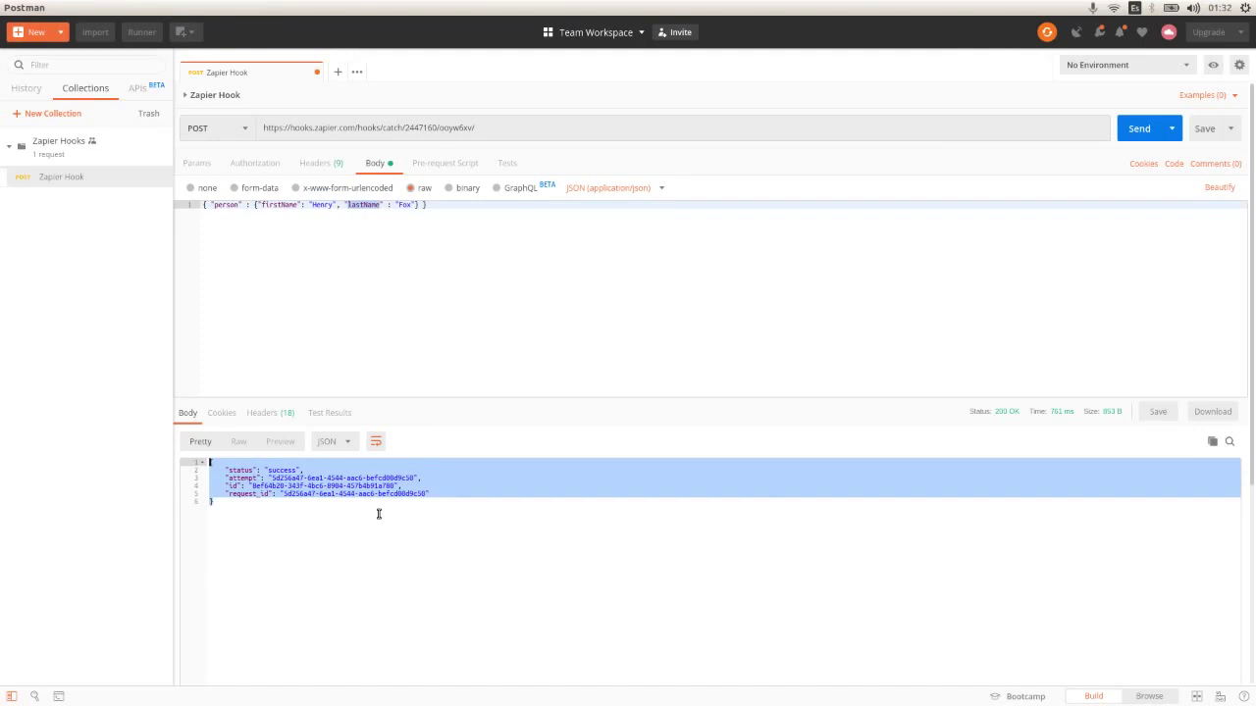
key(alt+Tab)
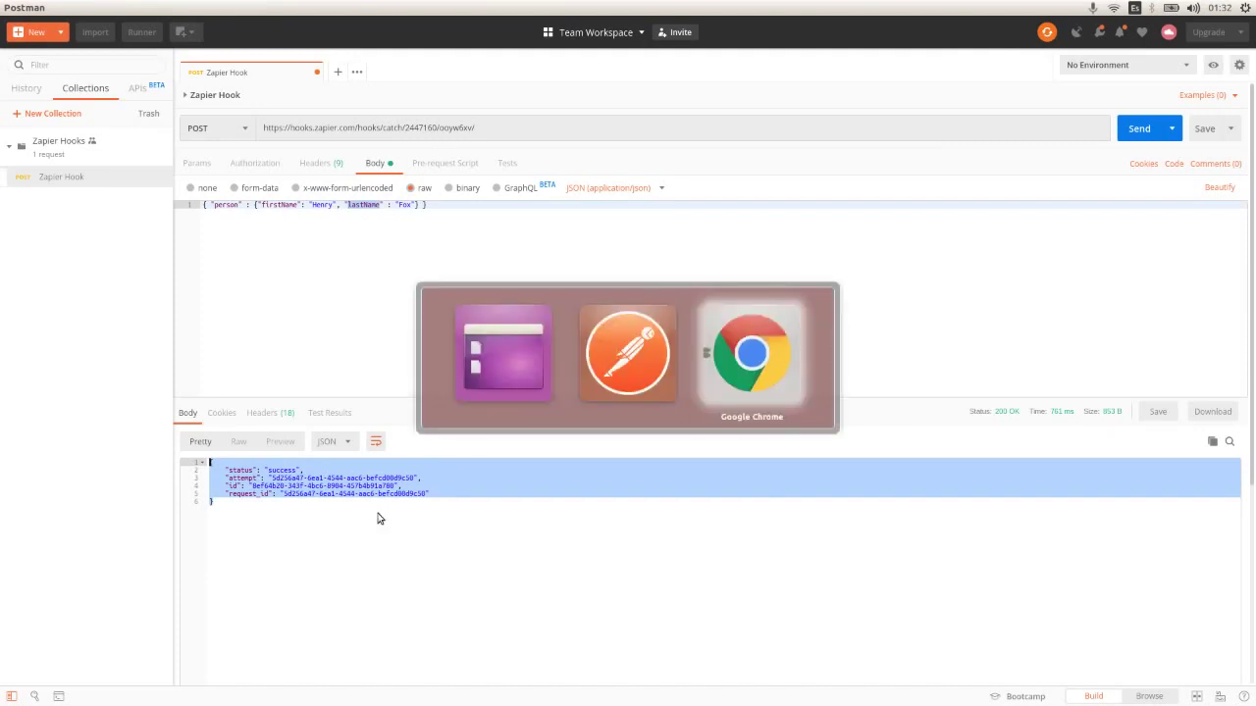
key(alt+Tab)
key(alt+Tab)
key(alt+Tab)
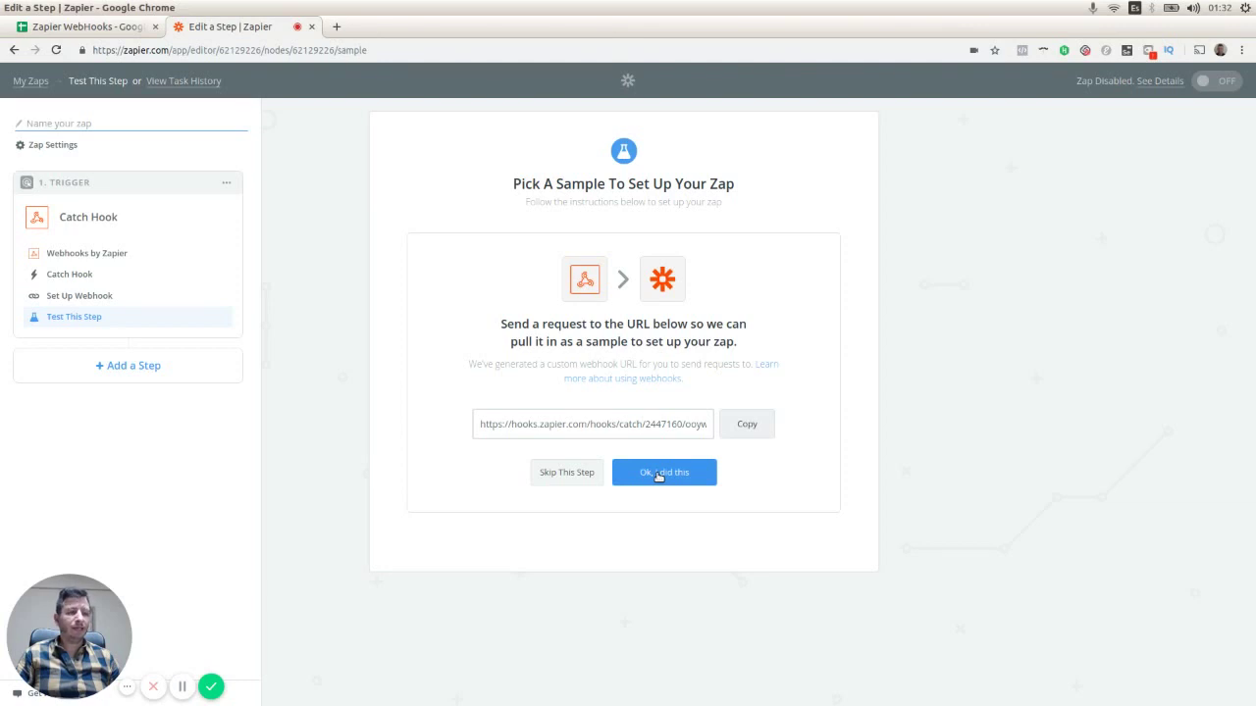
click(659, 477)
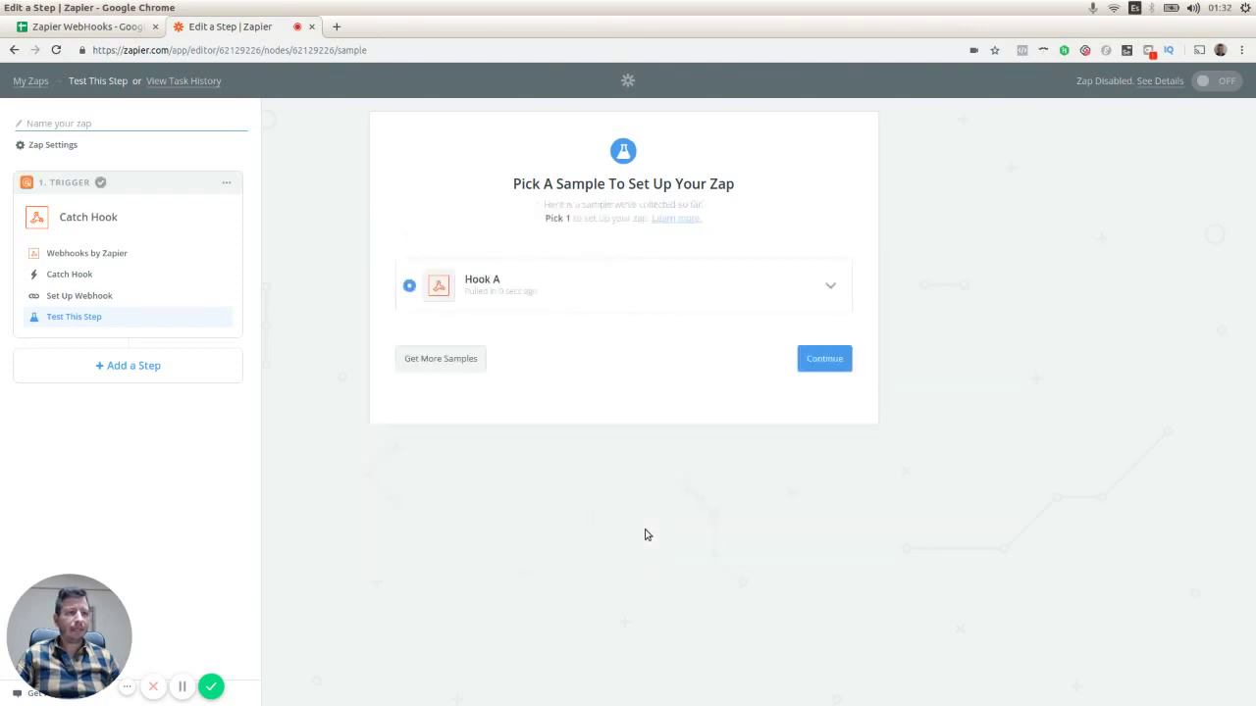
click(831, 290)
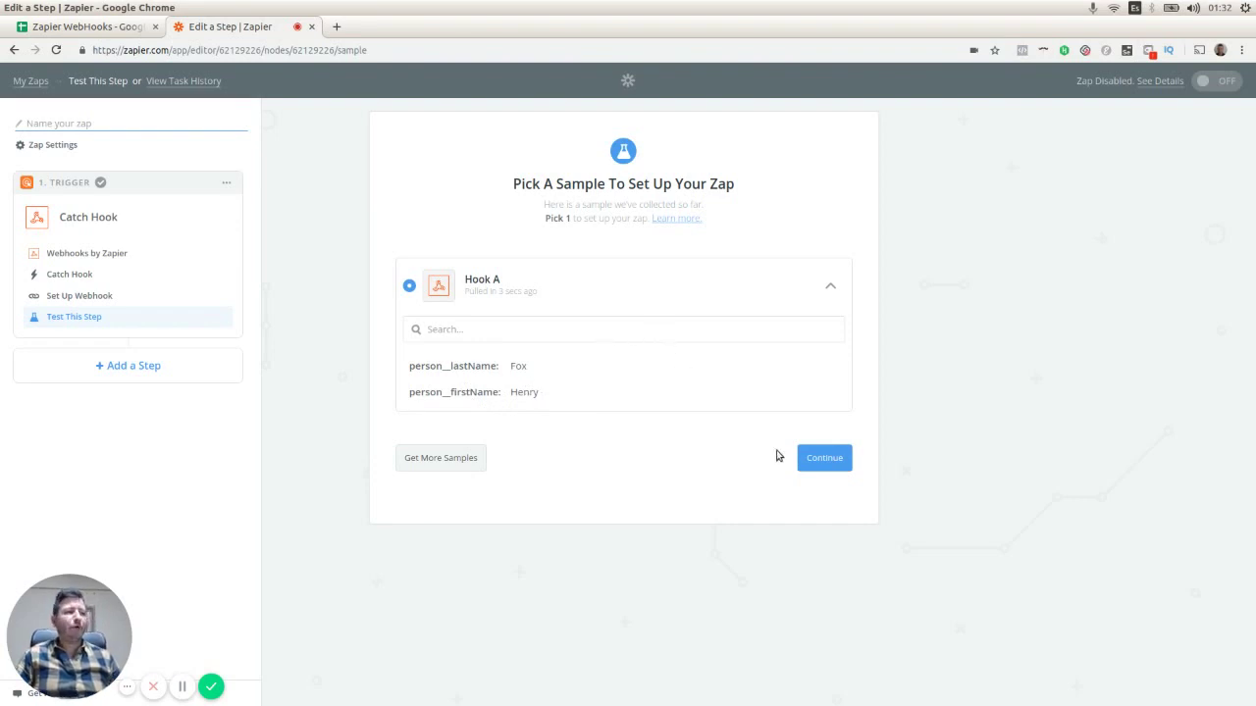
click(823, 458)
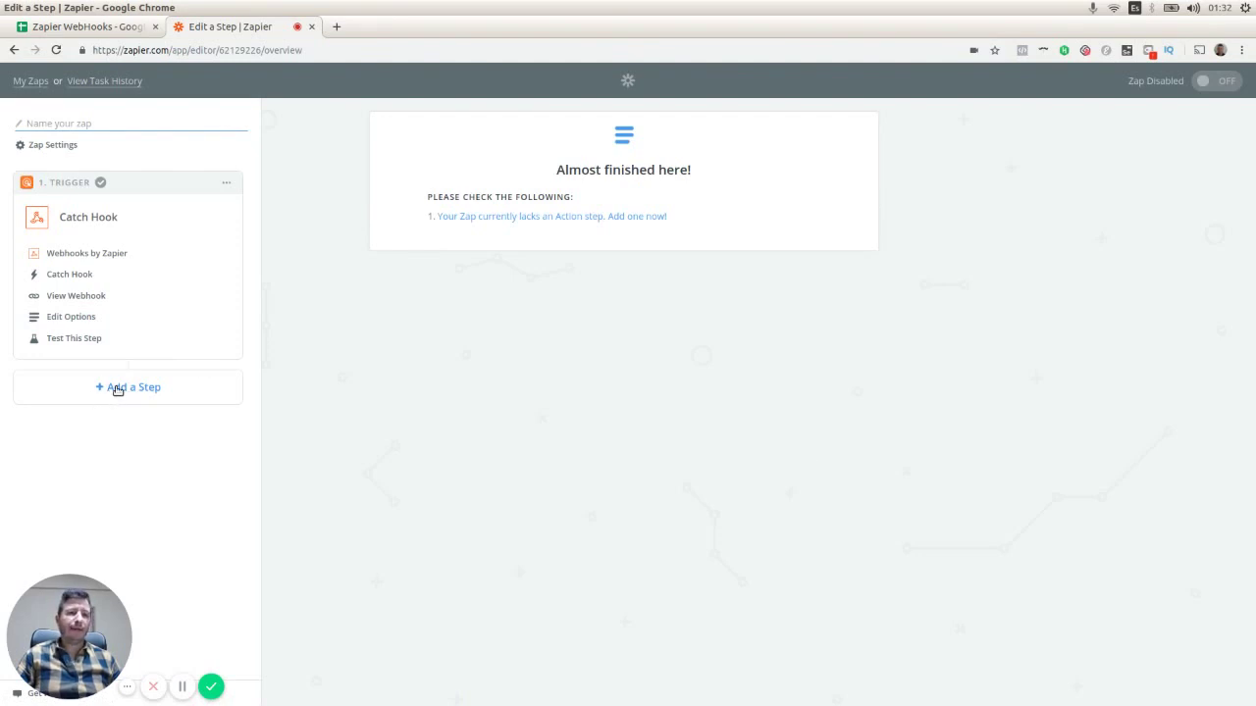
Add an action step using Google Sheets with the Create Spreadsheet Row event.
click(118, 389)
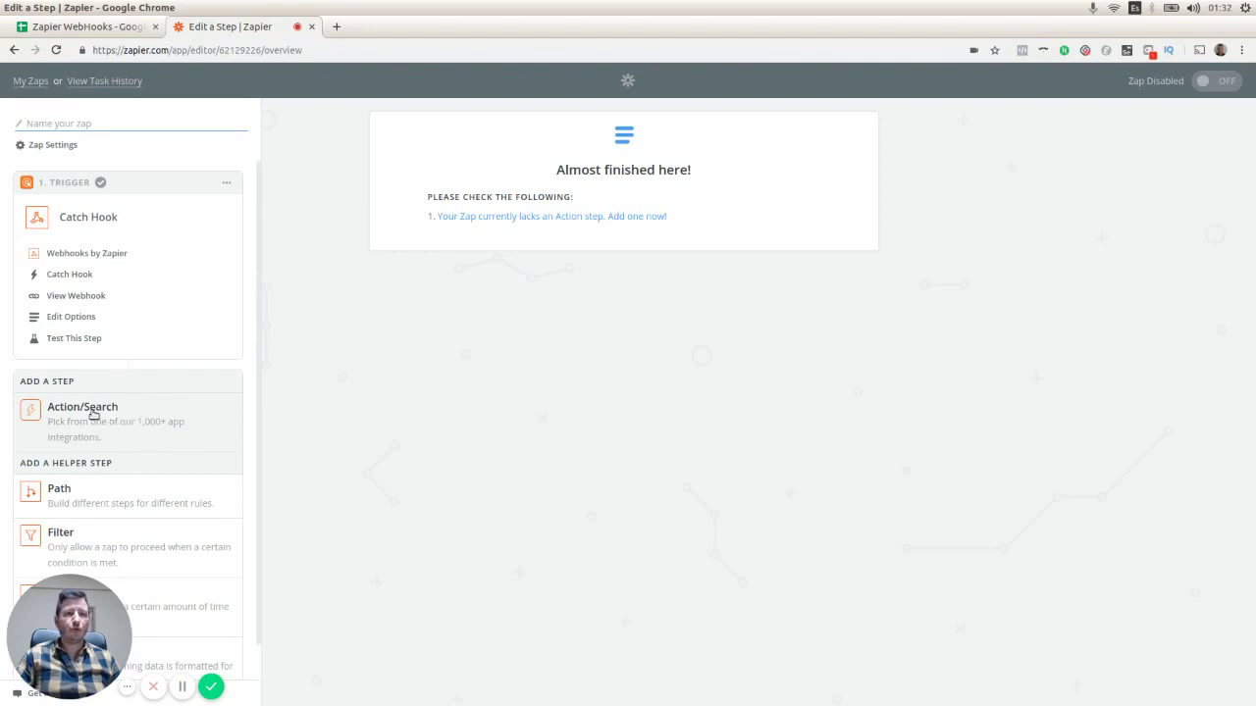
click(93, 413)
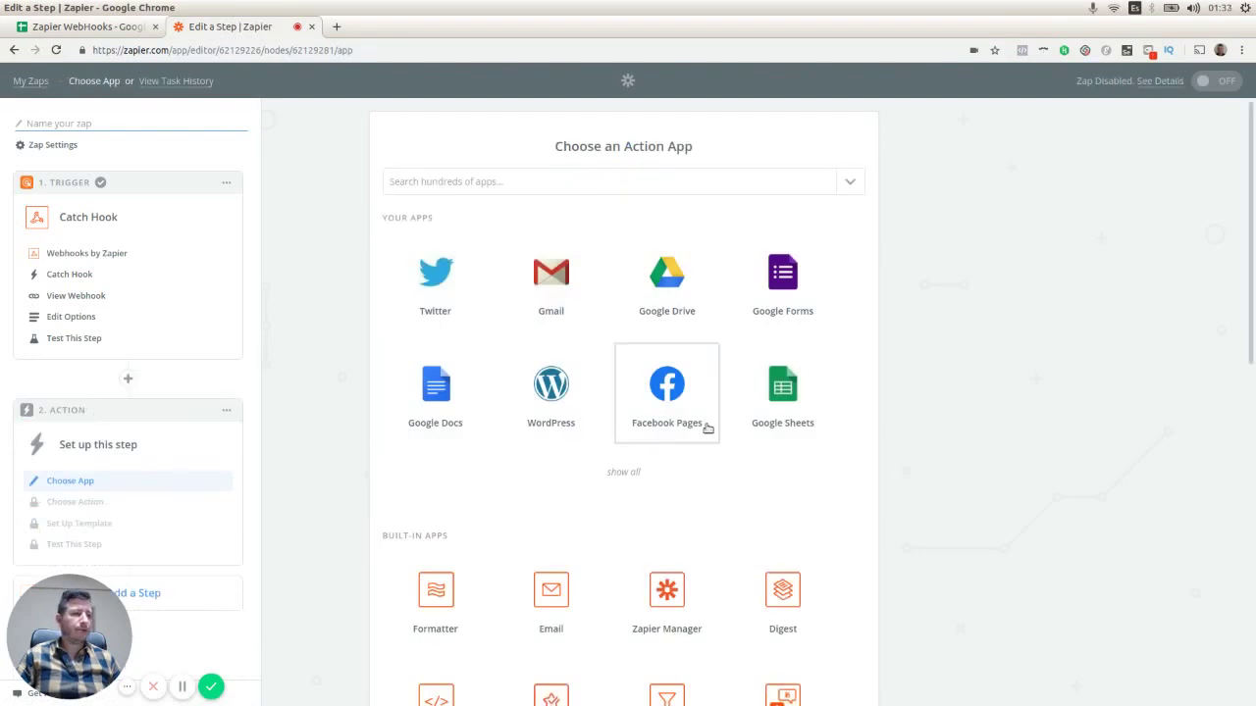
click(782, 390)
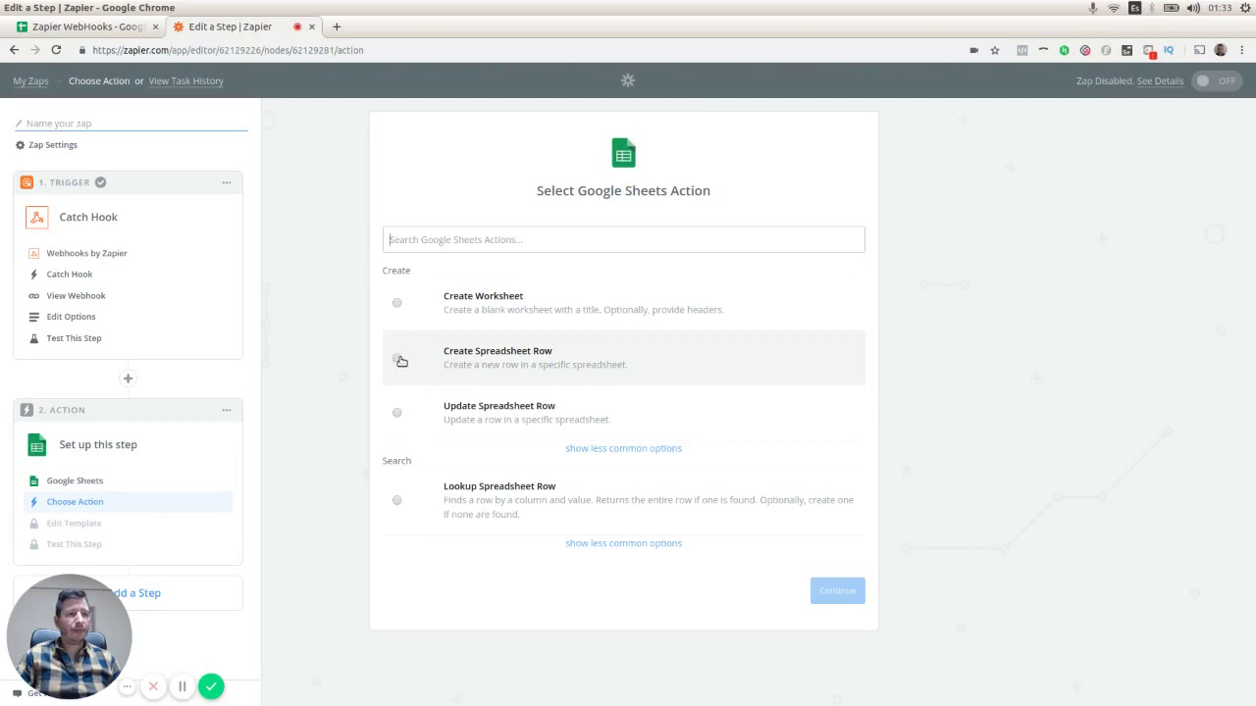
click(398, 359)
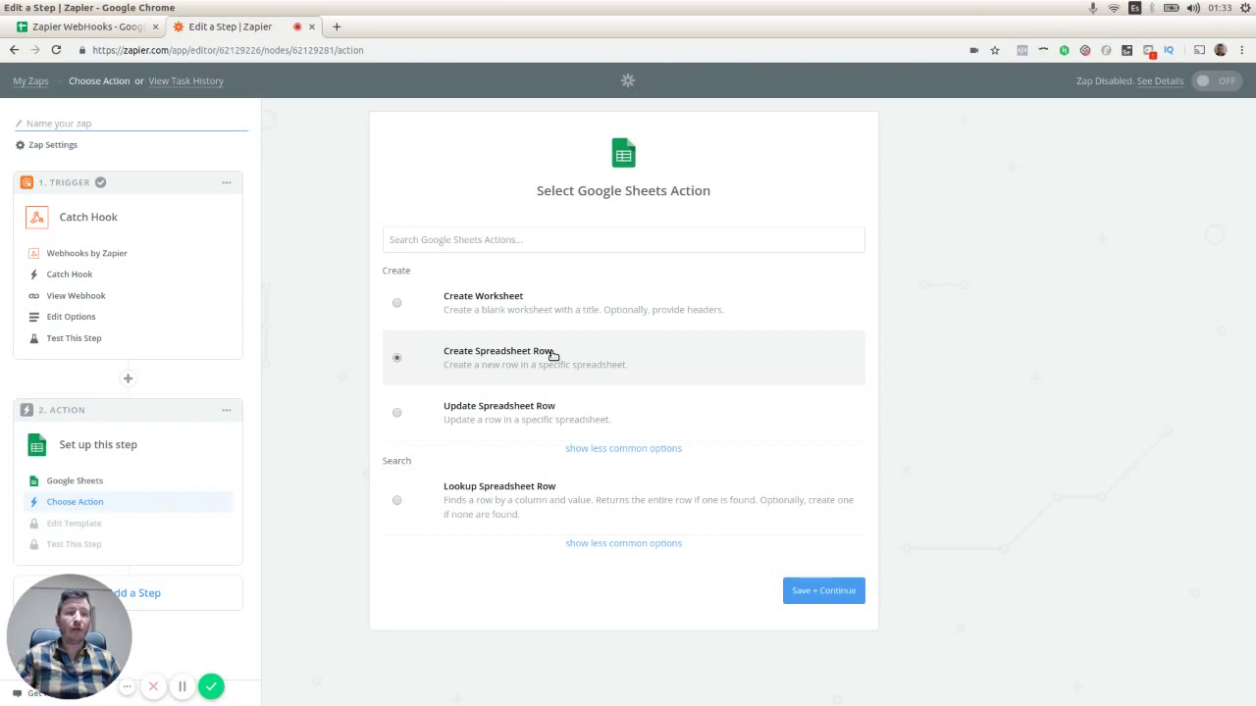
click(808, 594)
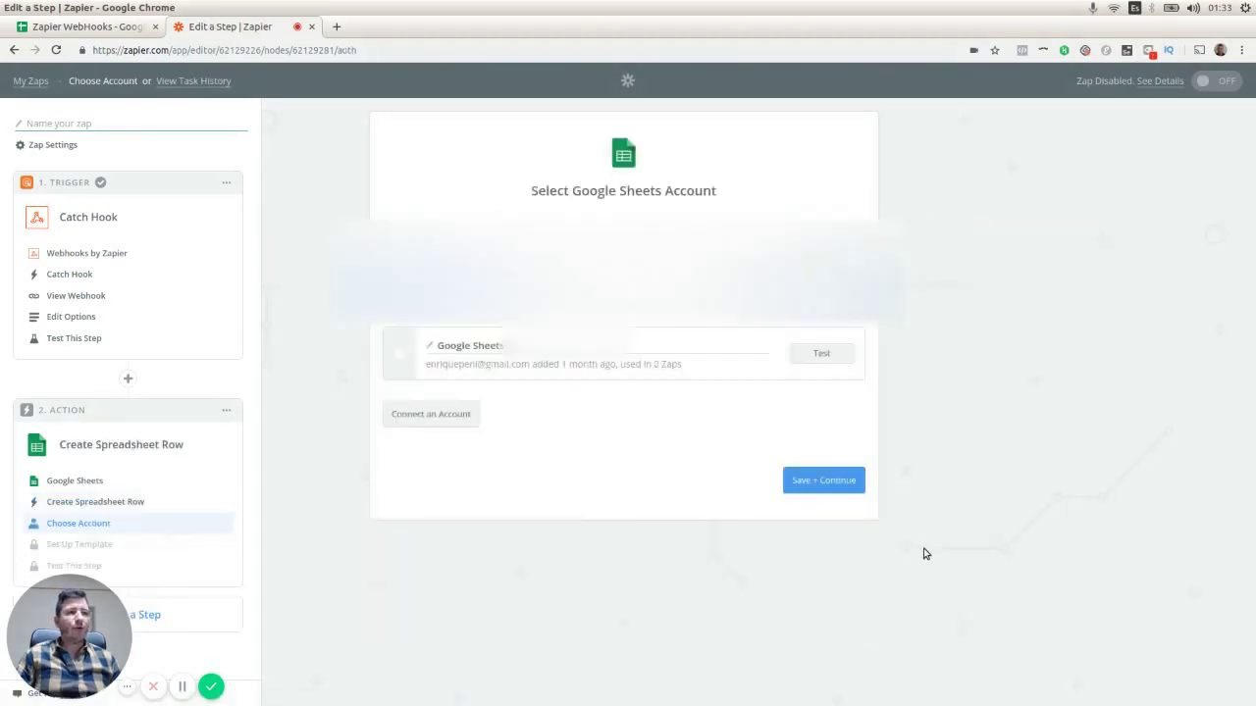
Select the Google Sheets account, test it until it shows Success, and save.
click(403, 359)
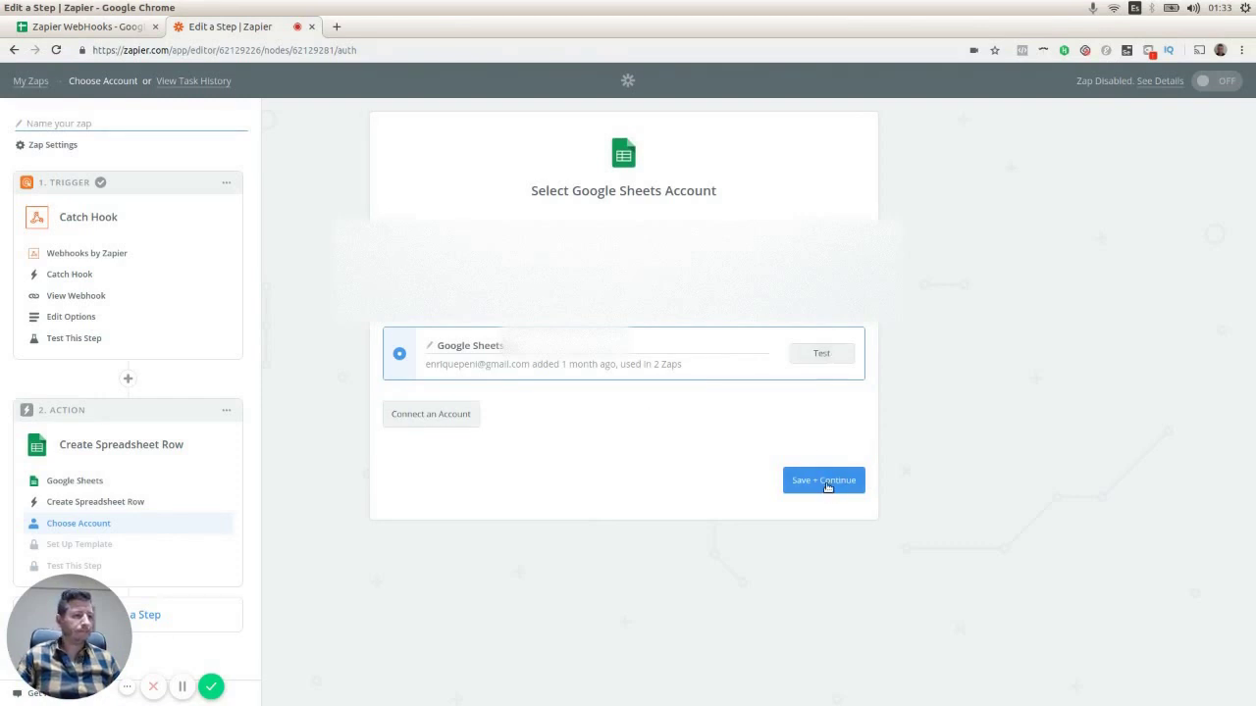
click(821, 355)
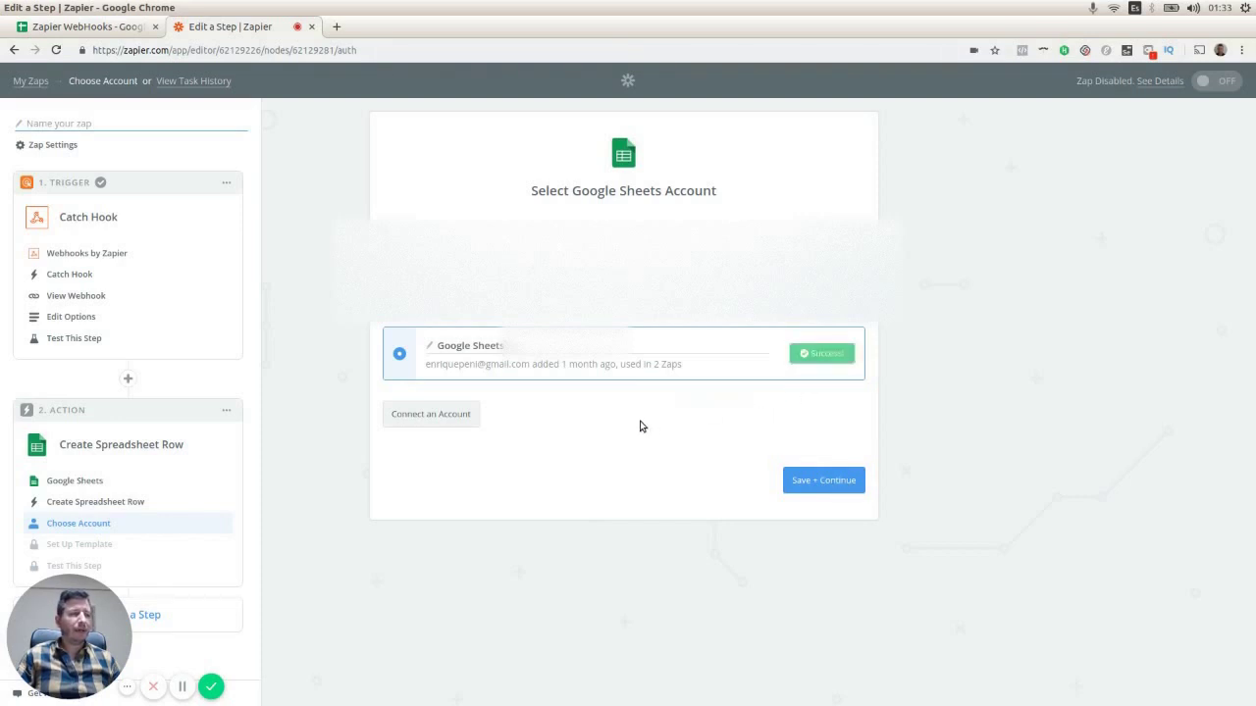
click(824, 483)
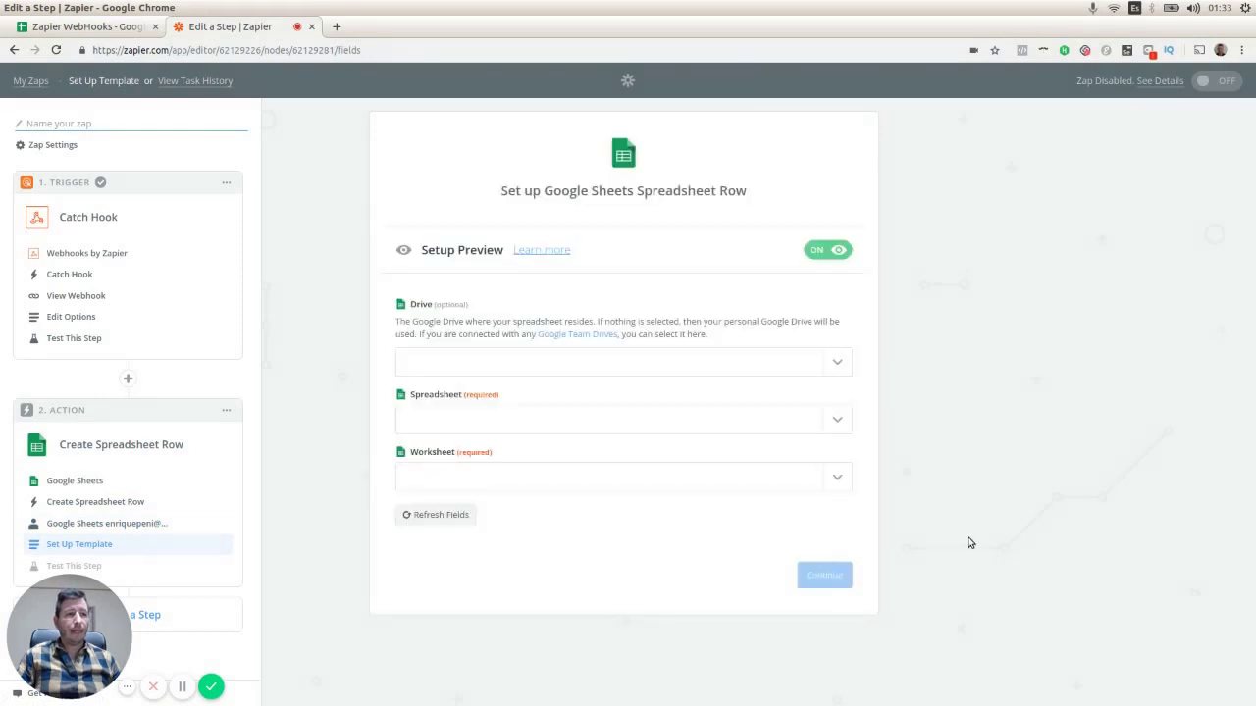
Set the row action's Drive to My Google Drive after reloading the drive list.
click(839, 364)
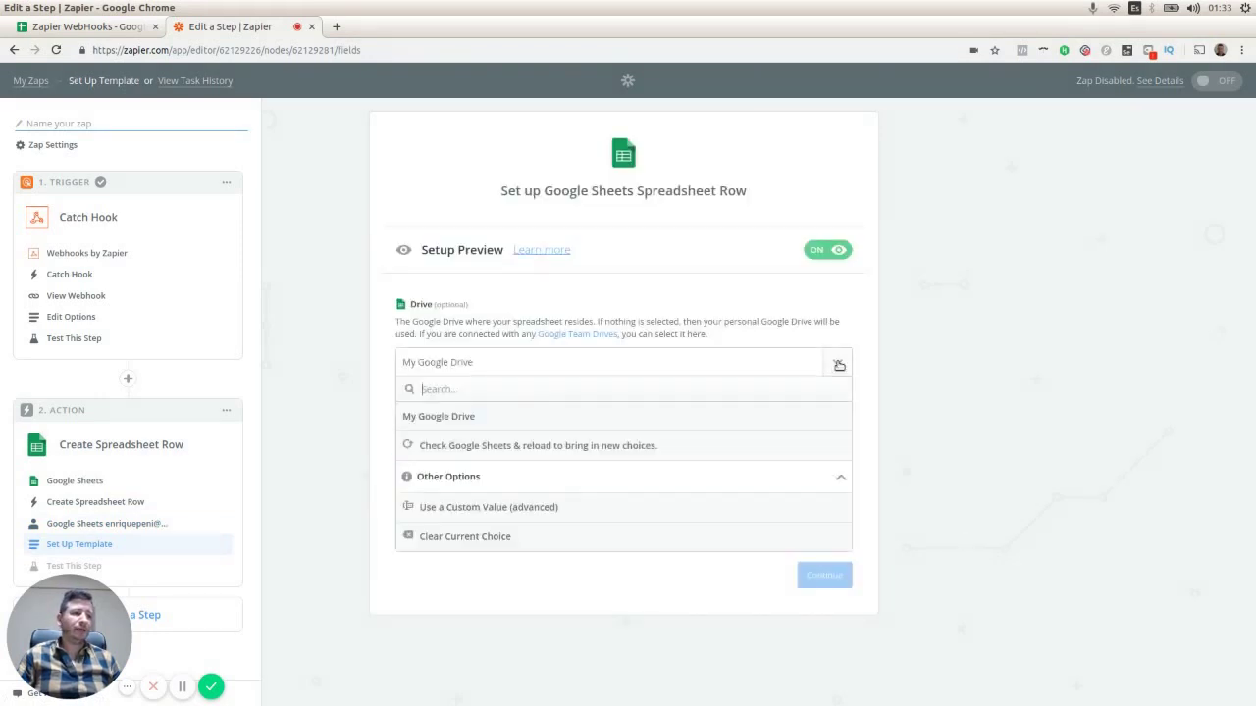
click(428, 449)
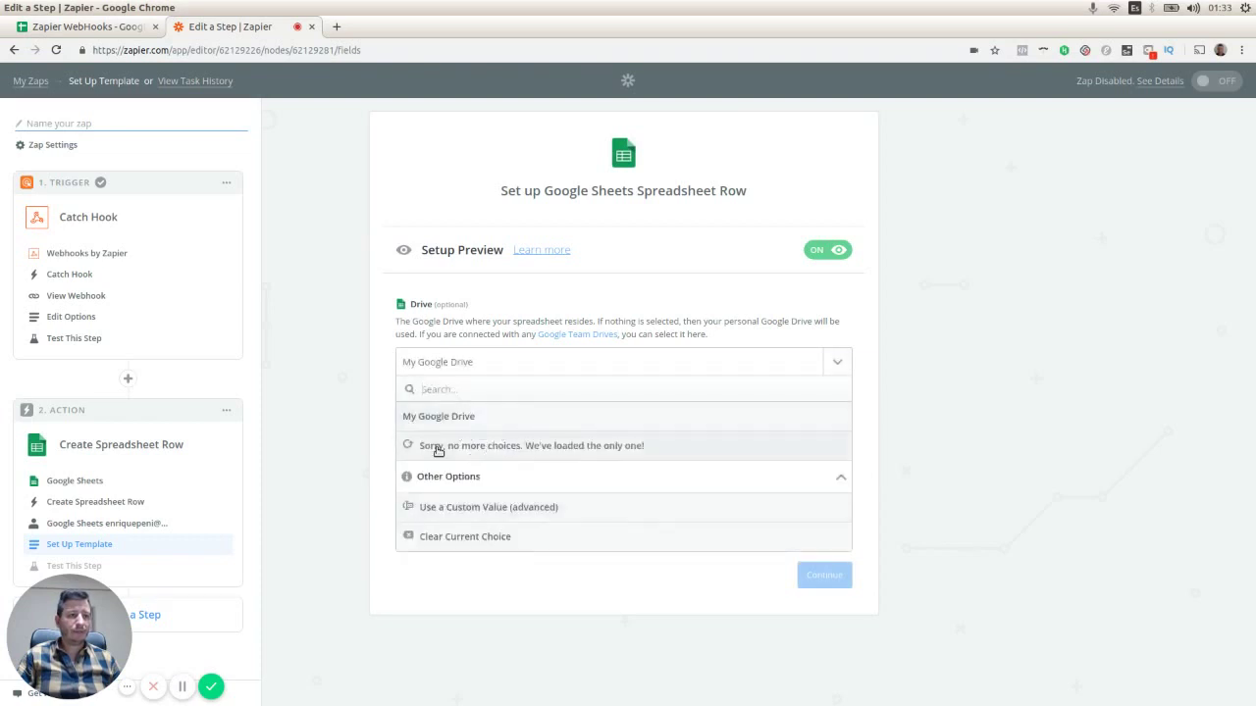
click(435, 451)
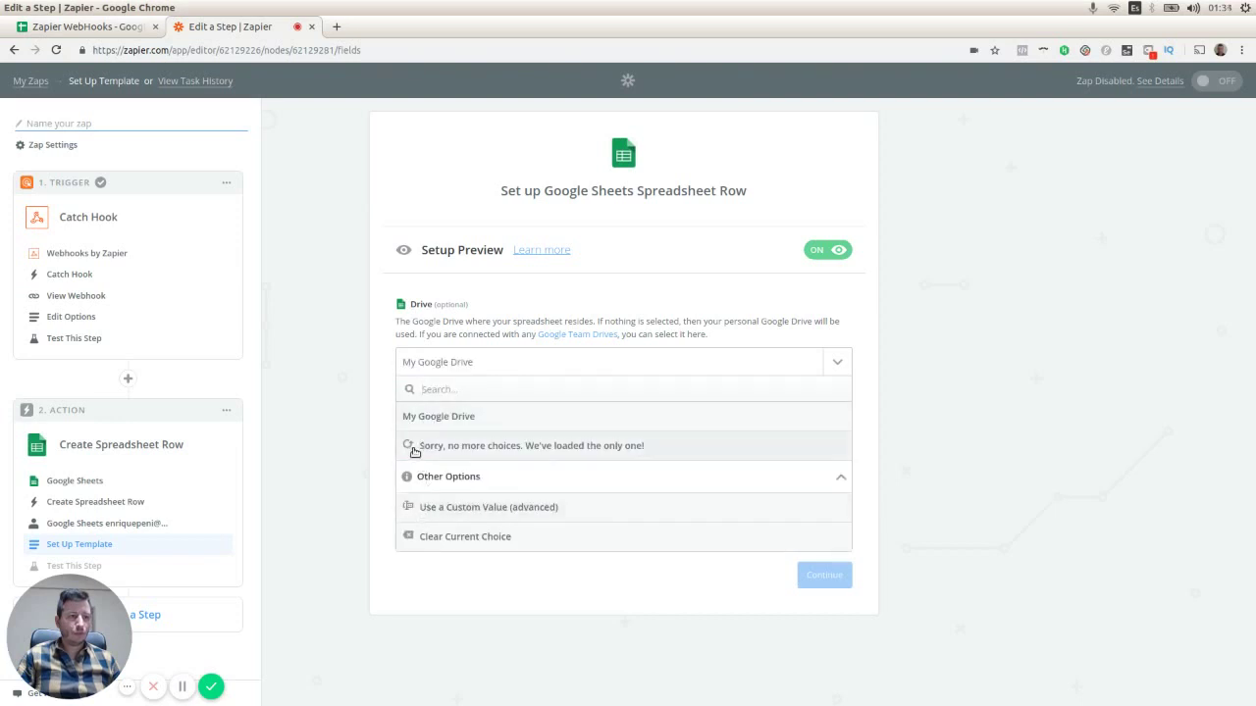
click(410, 450)
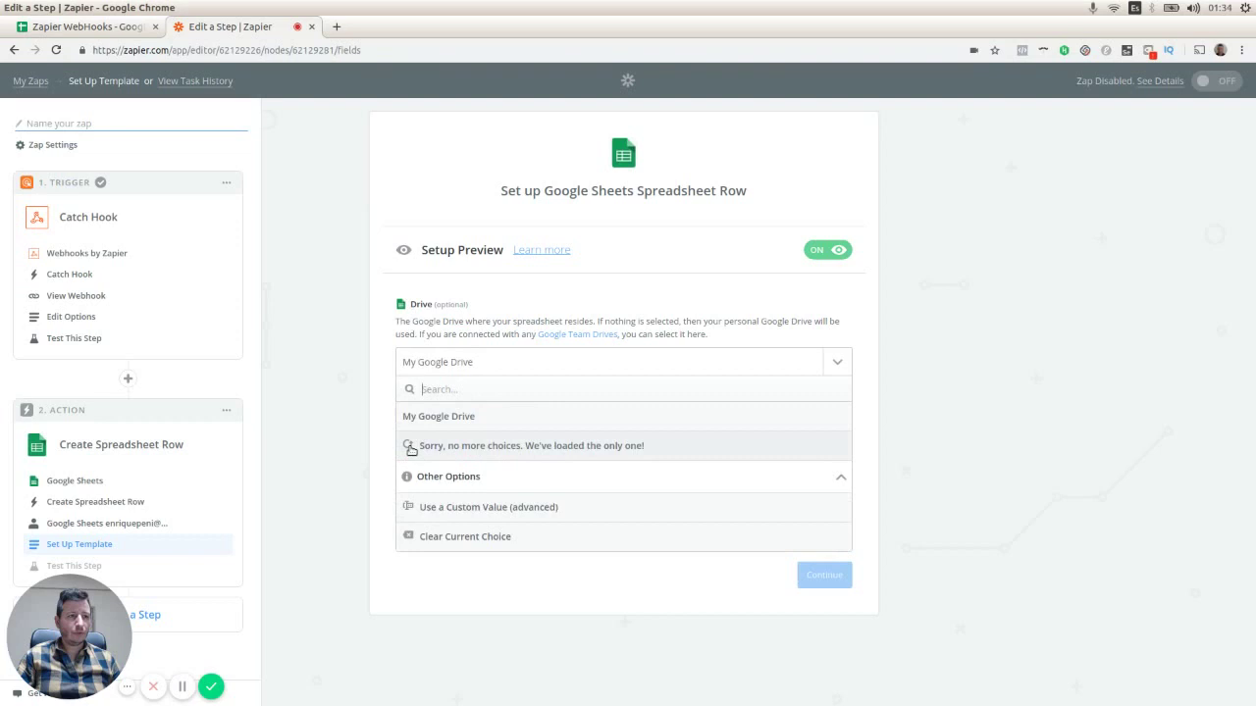
click(437, 420)
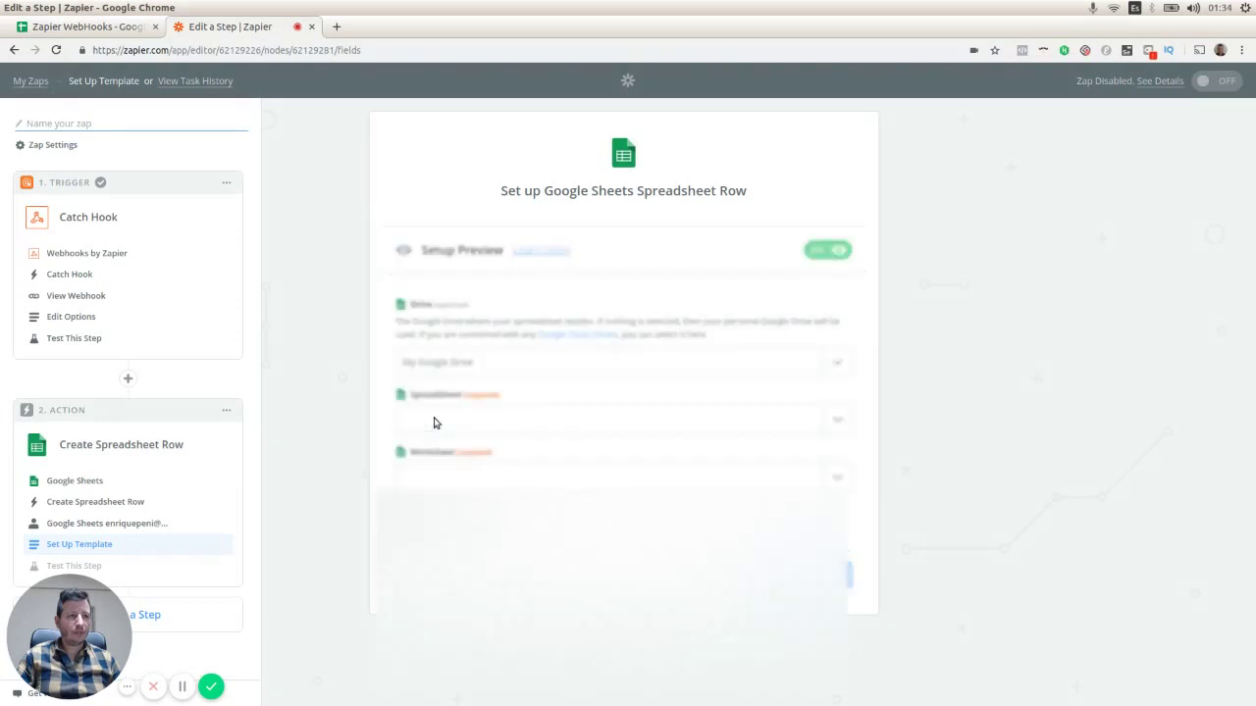
Choose the Zapier WebHooks spreadsheet and its Sheet1 worksheet, checking the sheet's column headers.
click(840, 419)
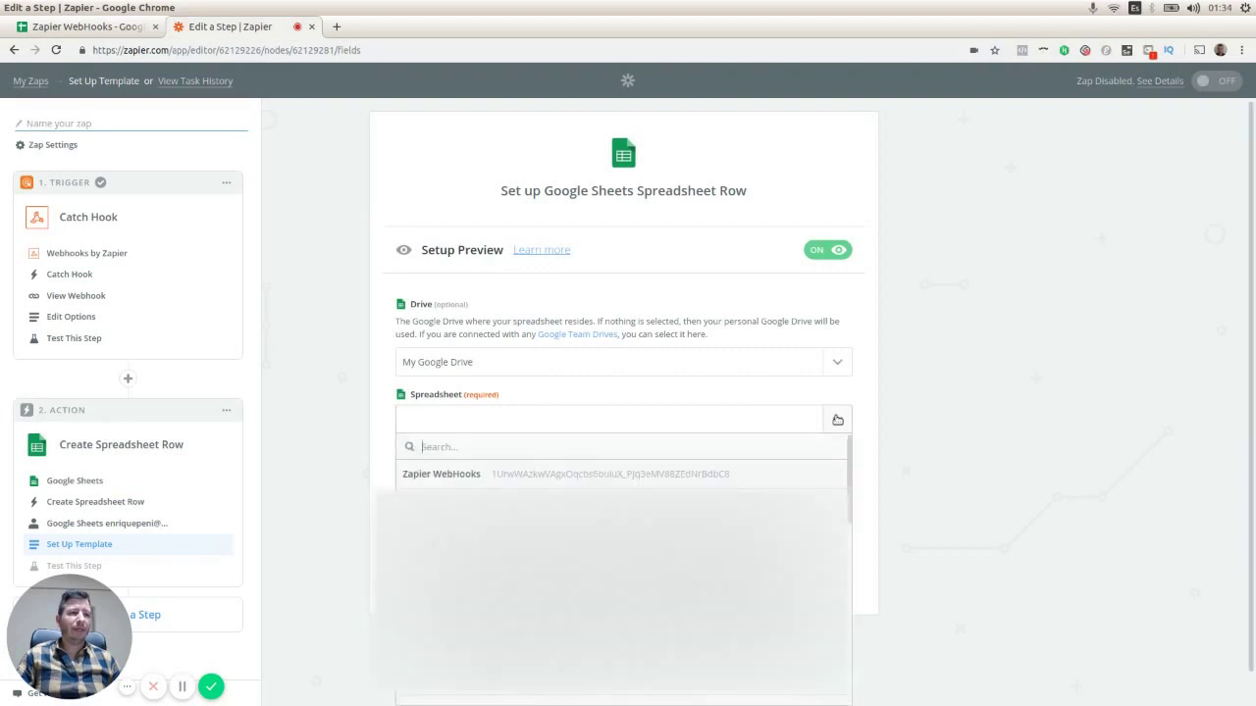
click(457, 480)
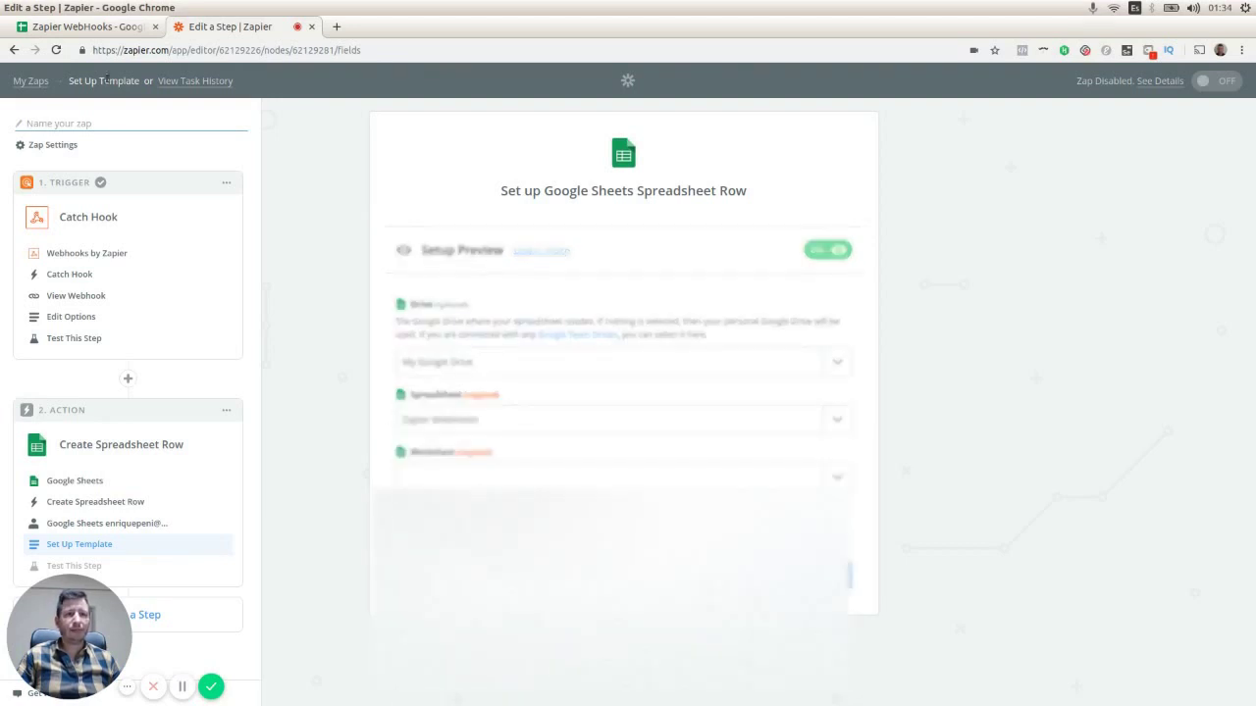
click(97, 37)
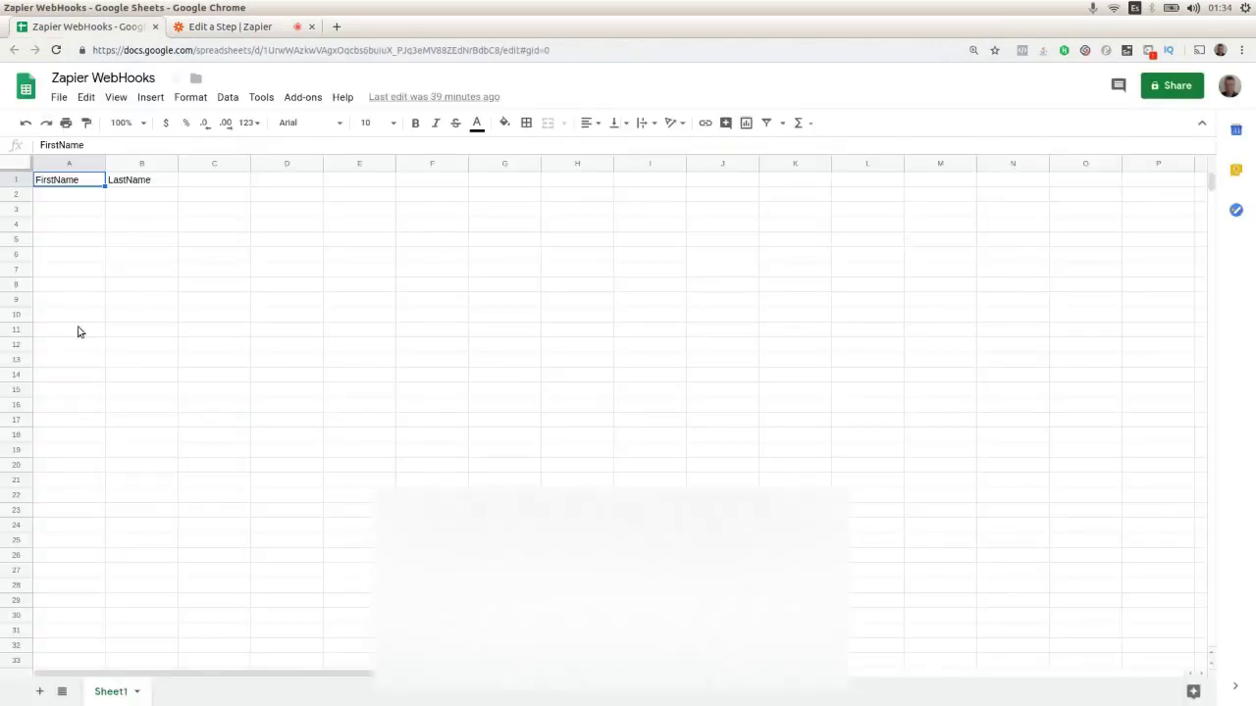
click(236, 32)
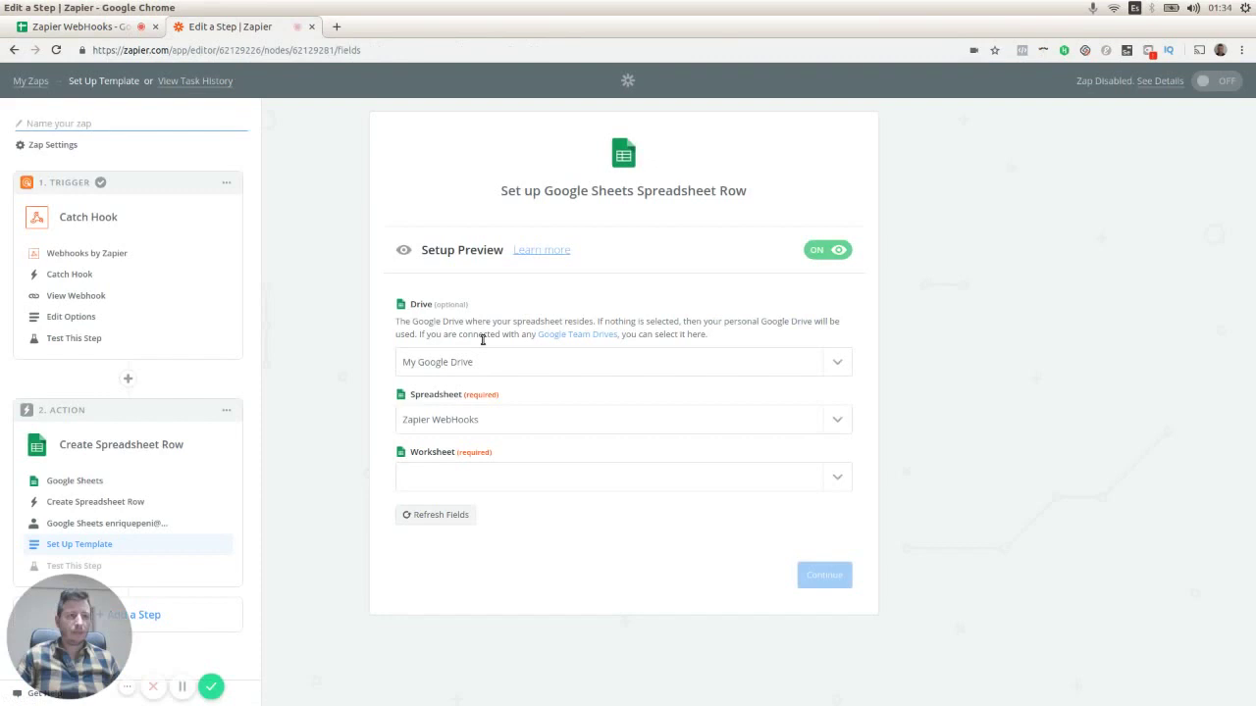
click(844, 482)
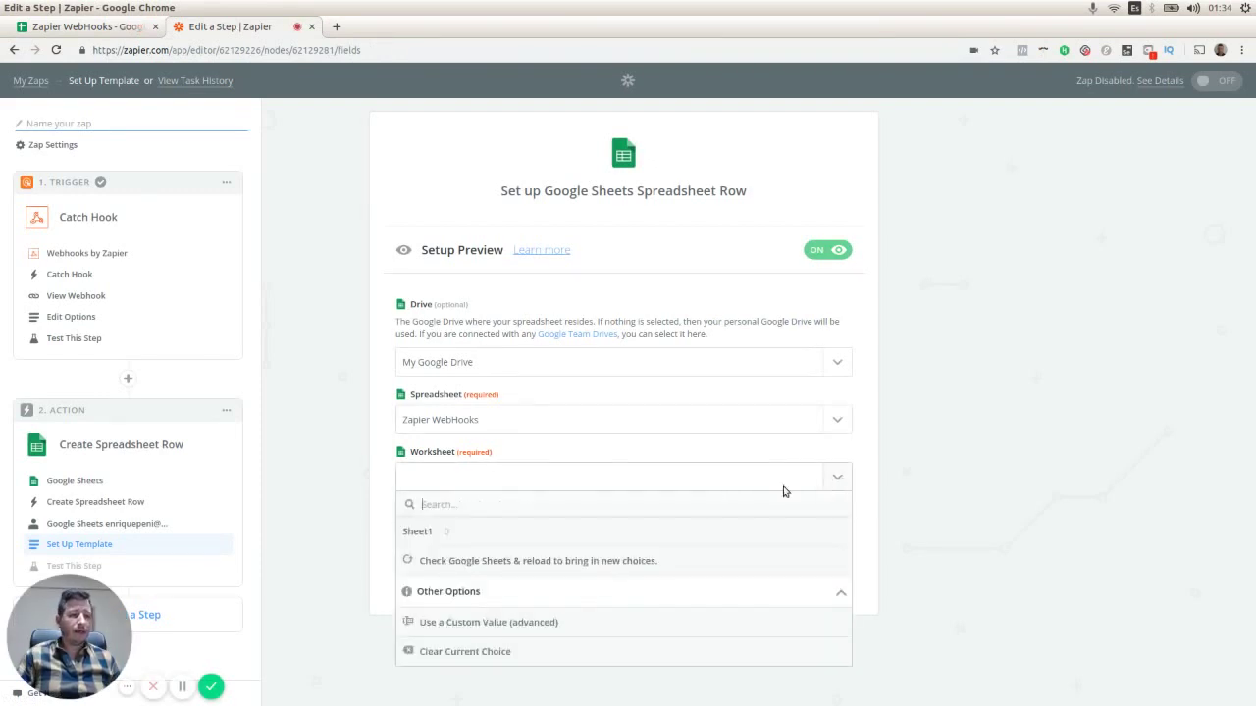
click(443, 531)
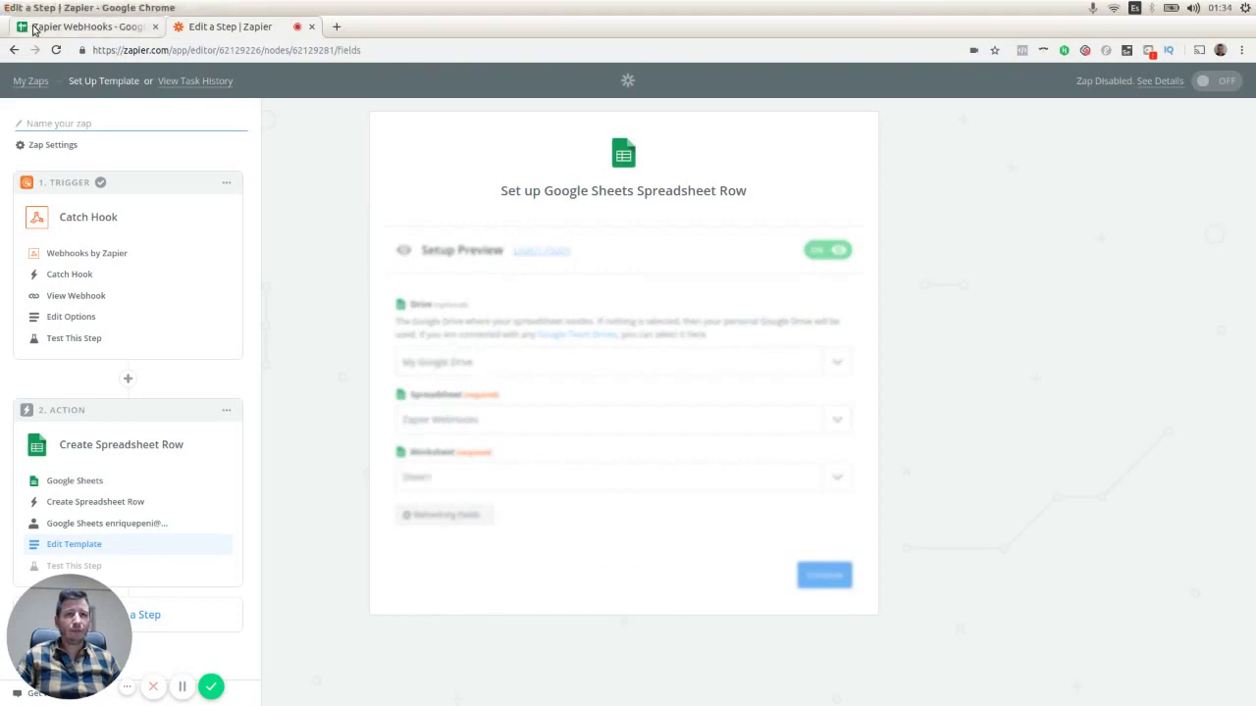
click(39, 28)
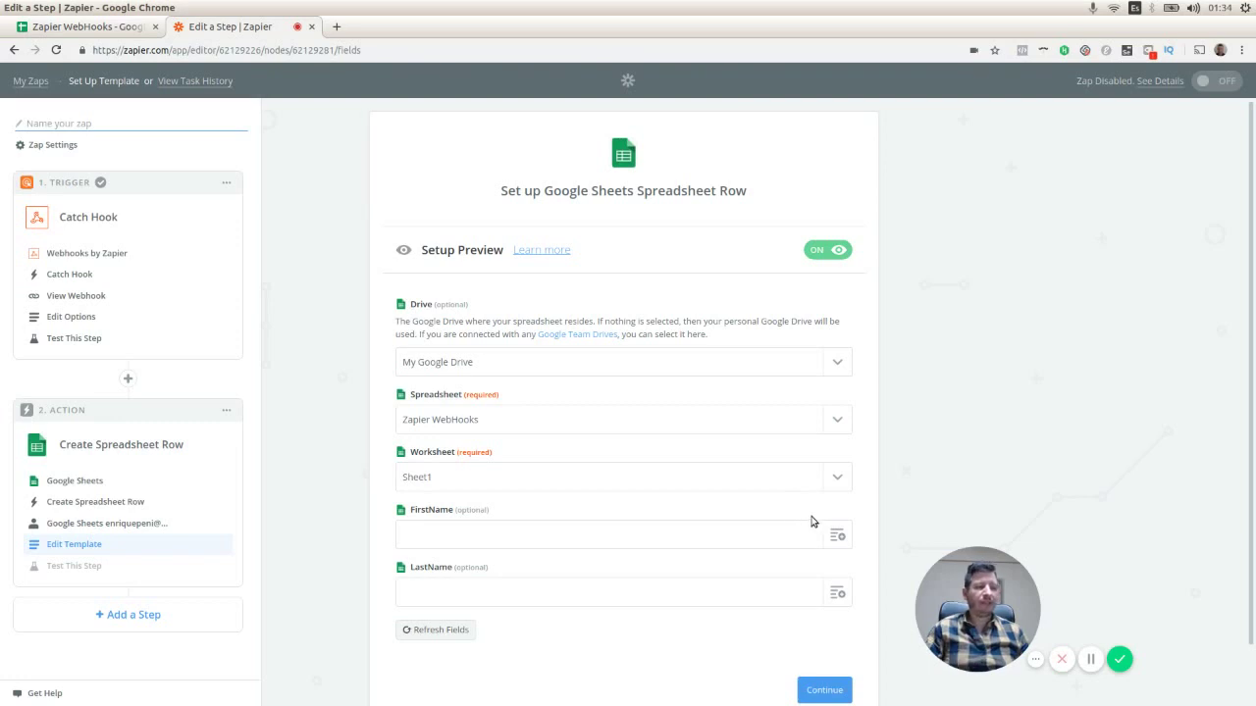
click(837, 537)
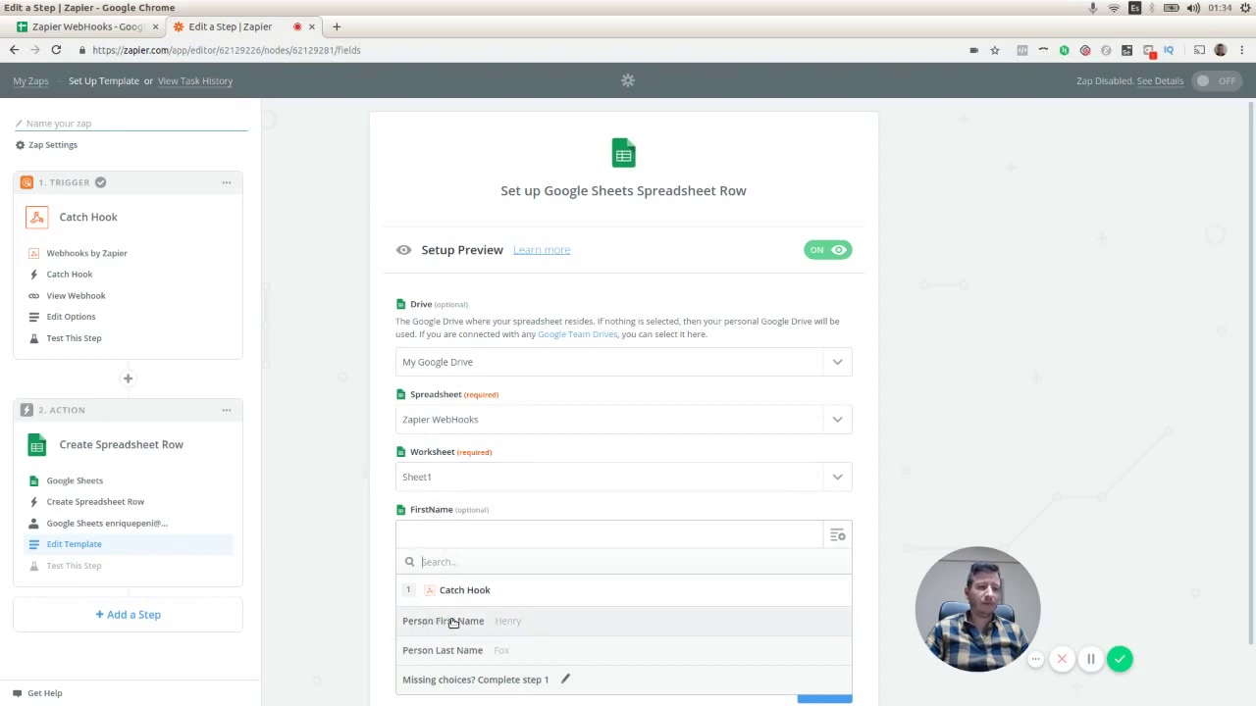
click(453, 623)
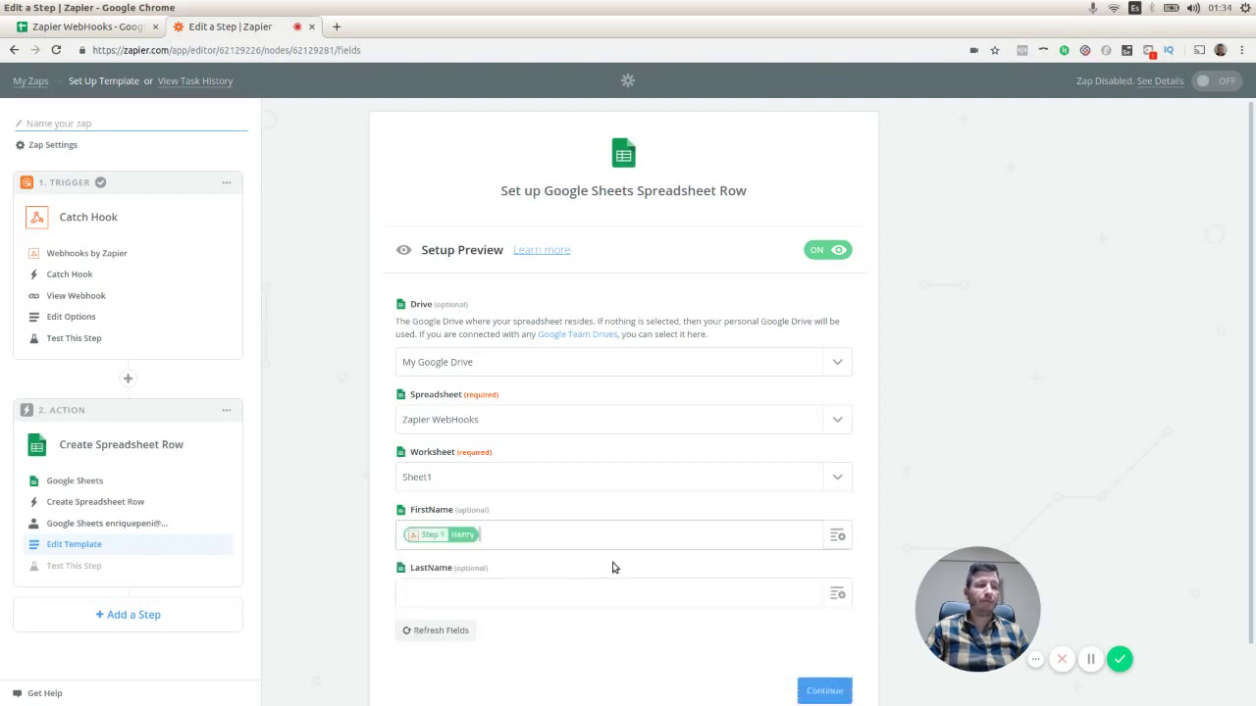
click(838, 593)
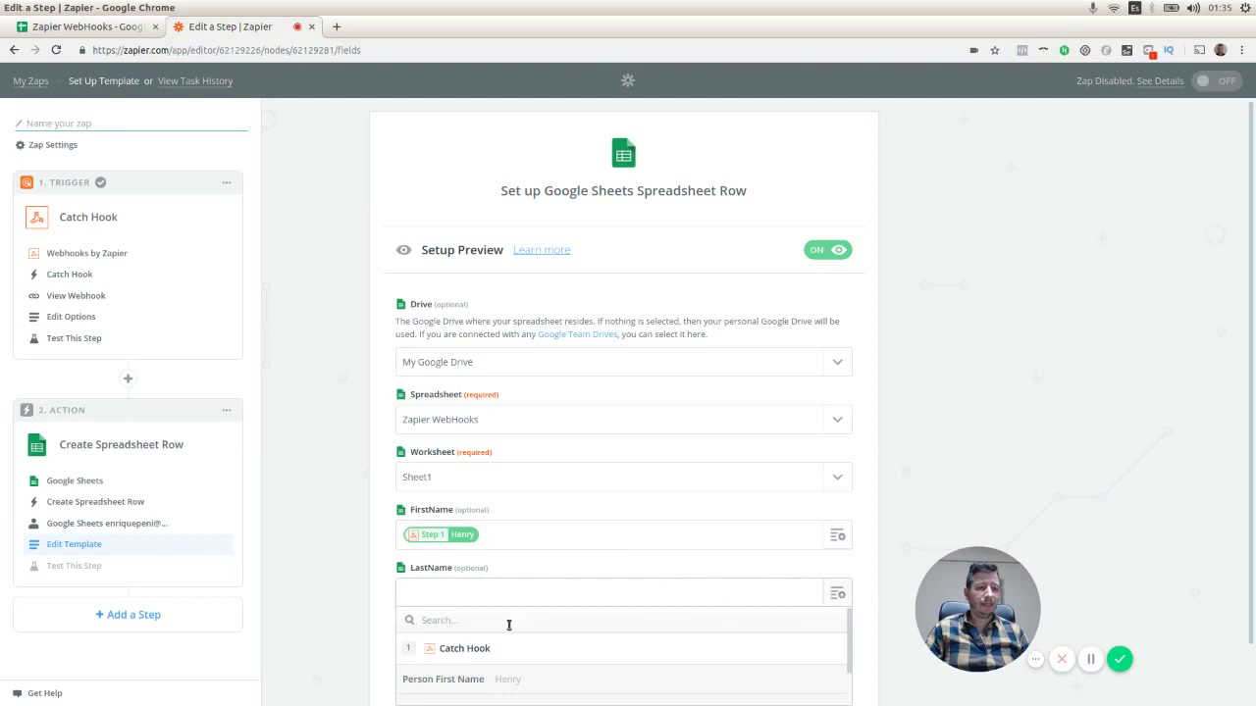
scroll(500, 642, down, 1)
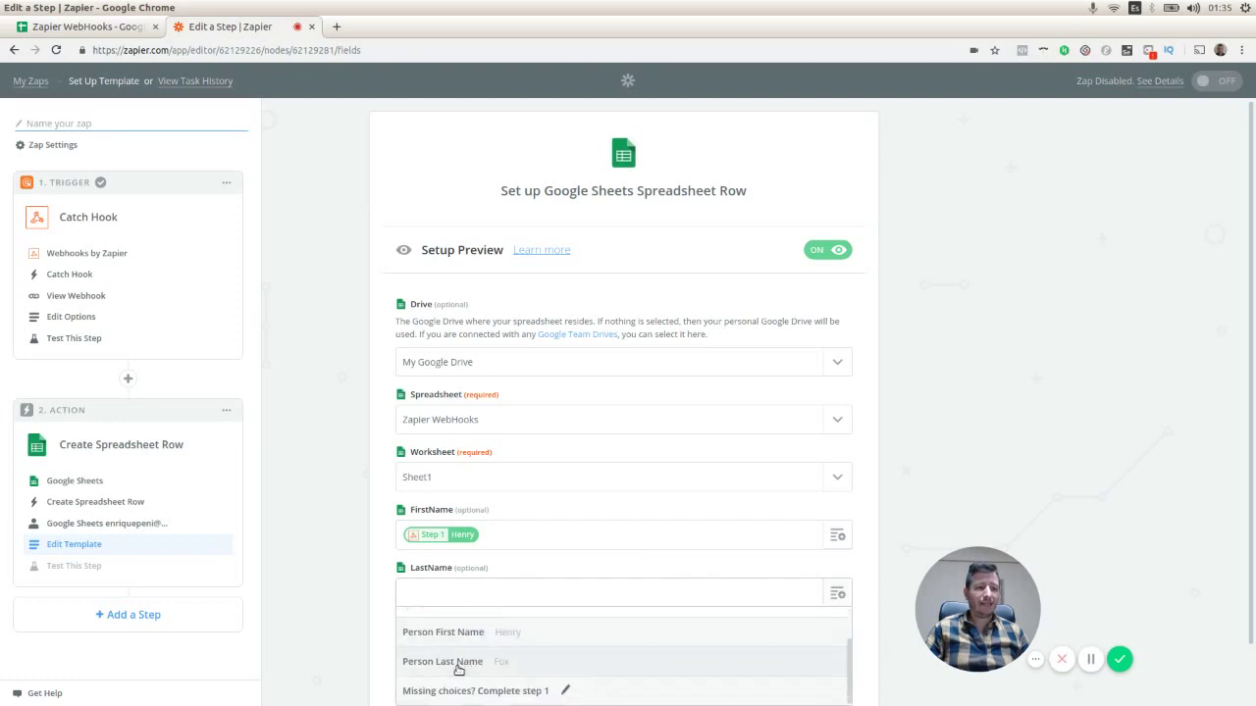
click(458, 666)
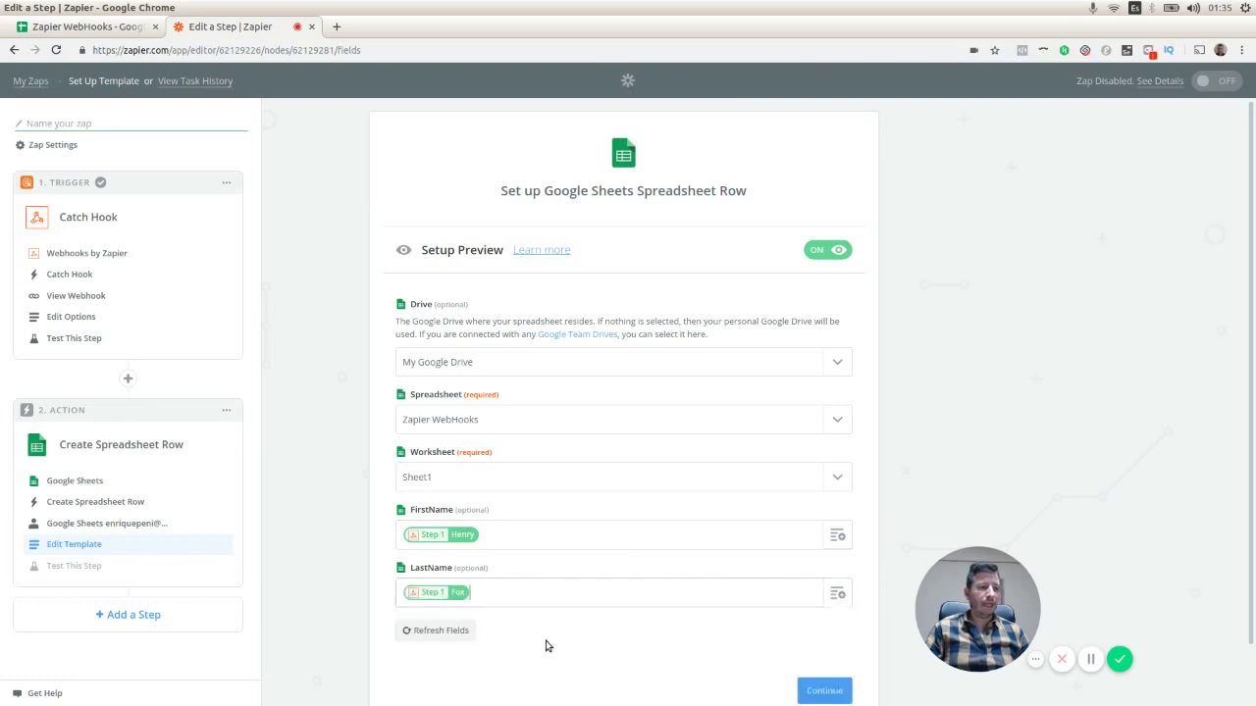
scroll(548, 646, down, 1)
scroll(547, 645, down, 1)
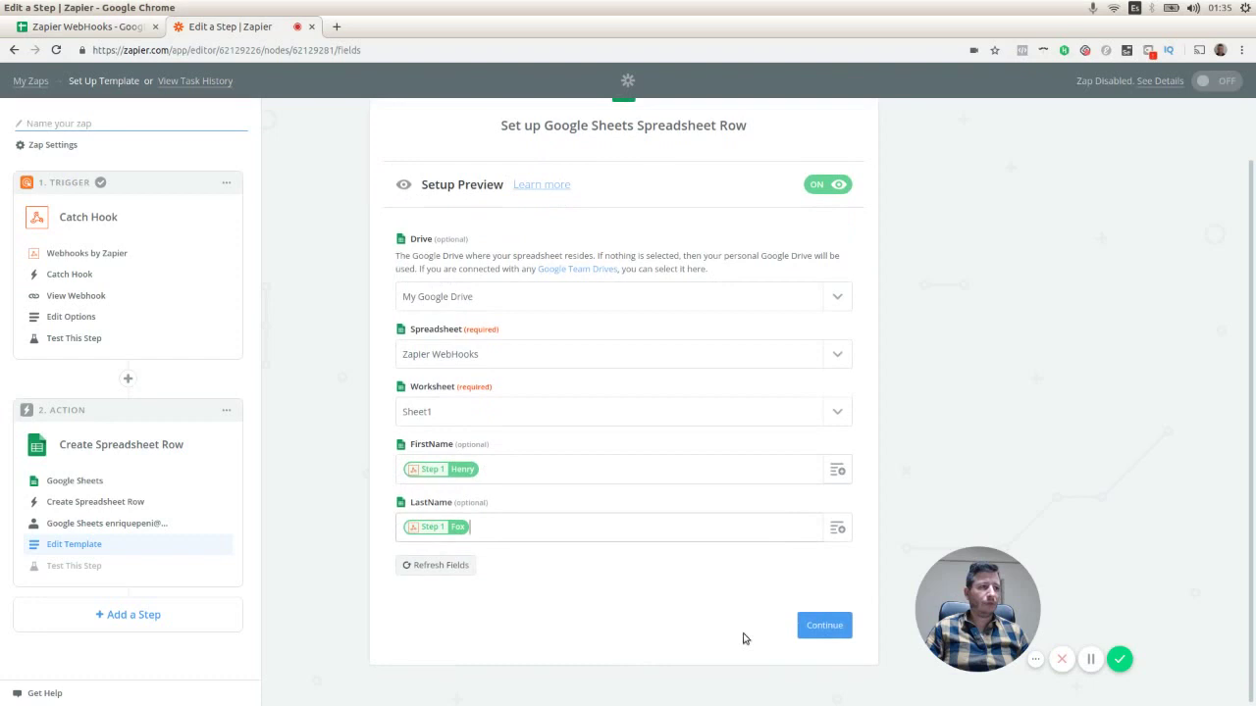
Save the row template and send a test row to Google Sheets.
click(819, 624)
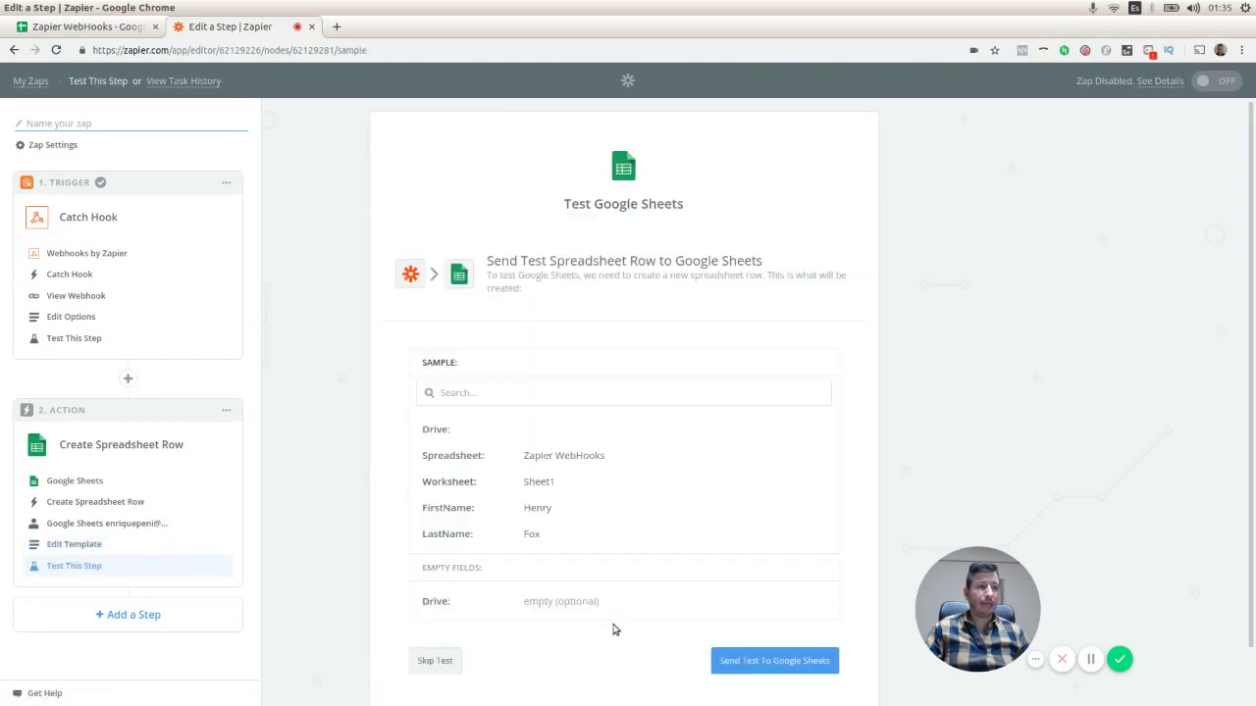
scroll(611, 629, down, 2)
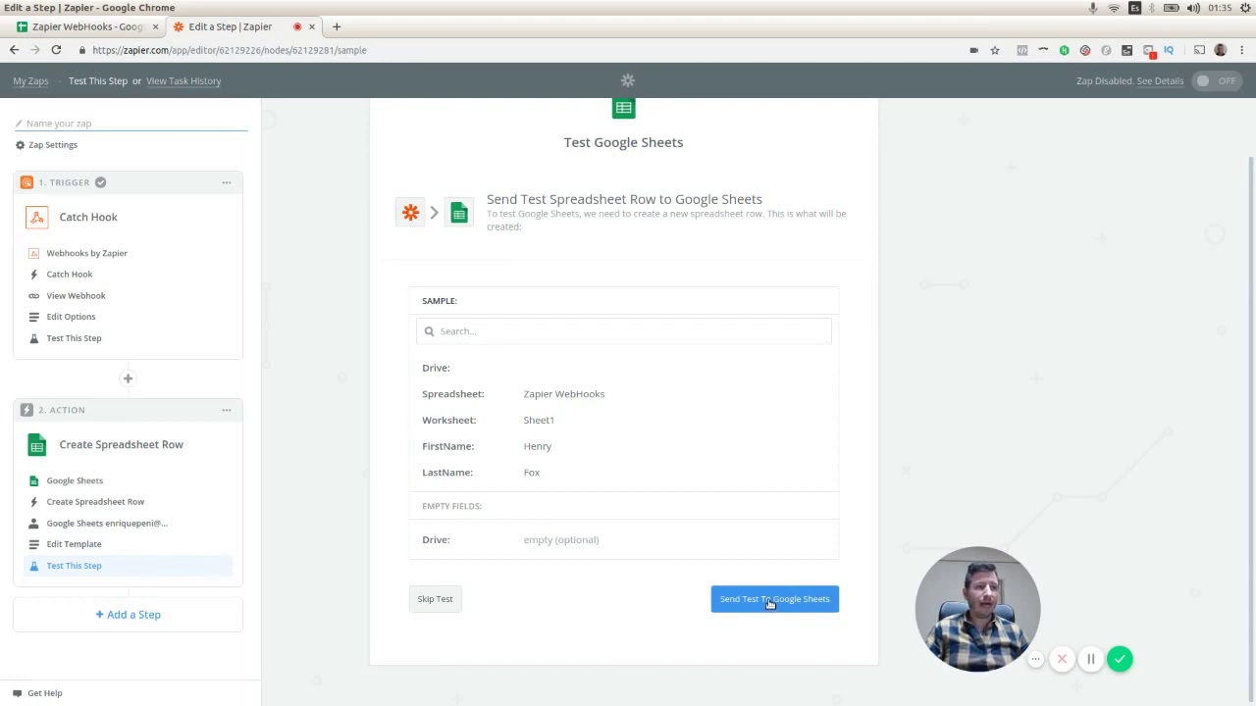
click(61, 30)
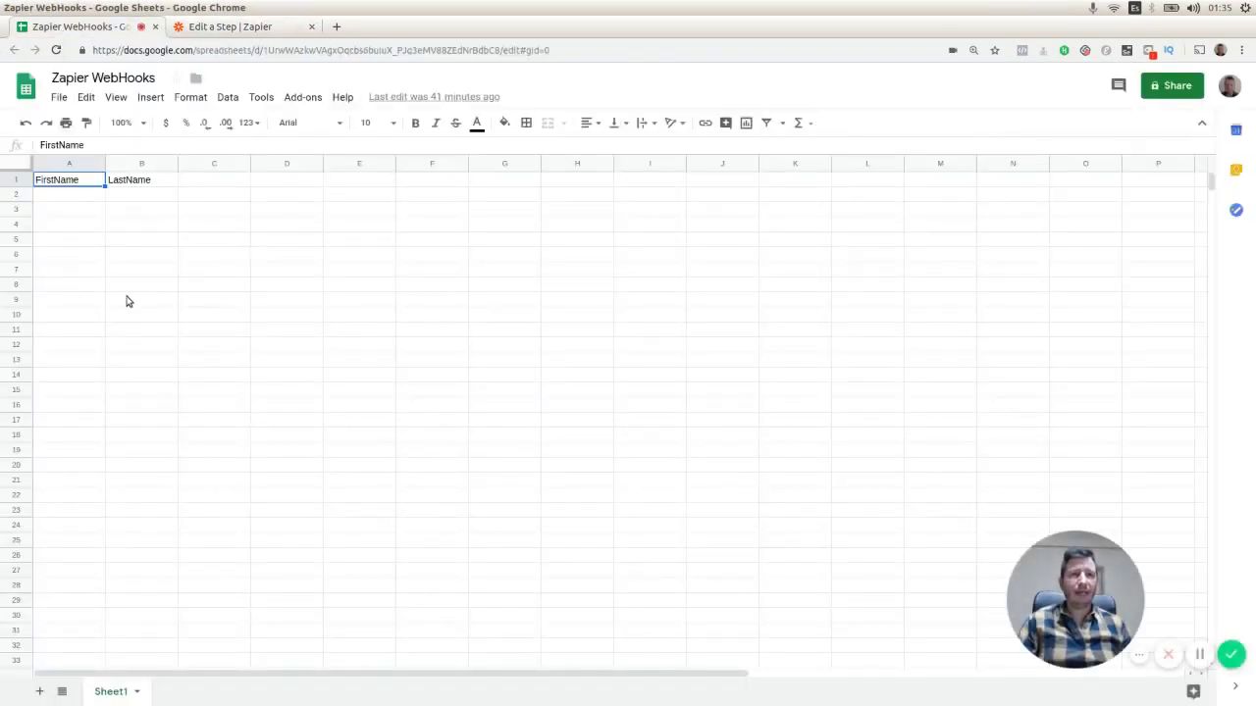
click(224, 31)
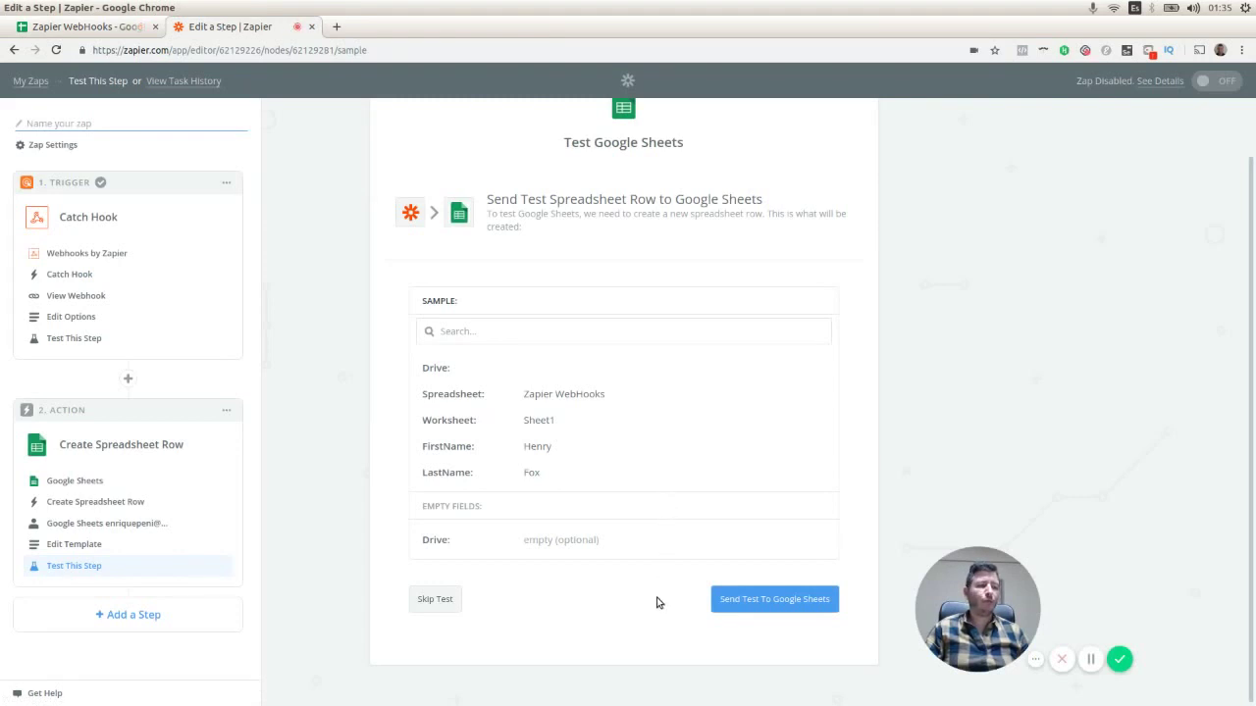
click(766, 600)
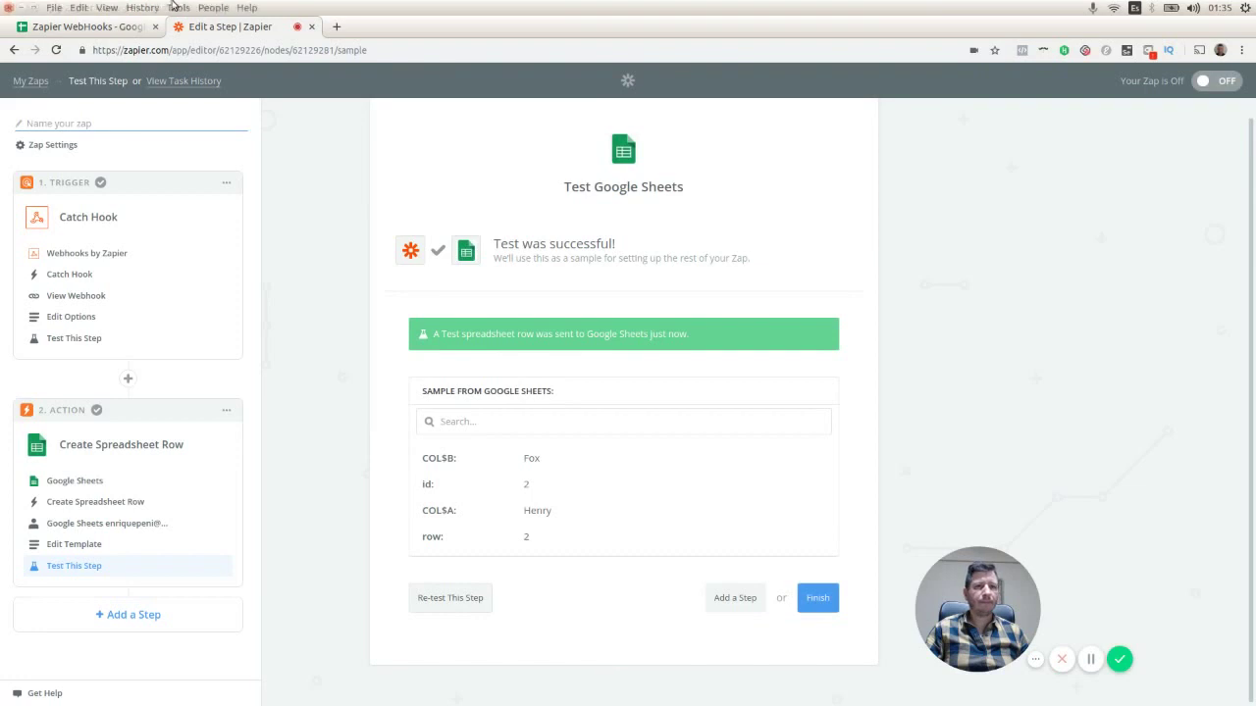
Verify row 2 shows Henry in A2 and Fox in B2, then return to the test results.
click(98, 27)
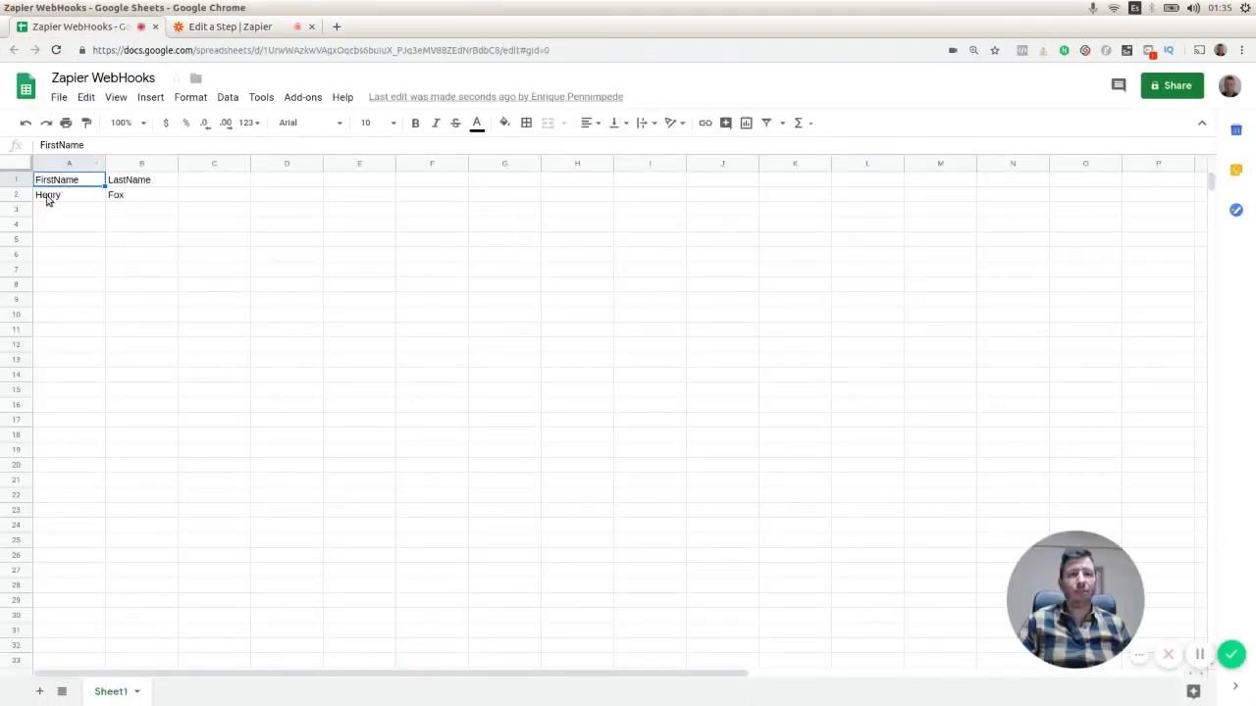
click(45, 196)
click(154, 198)
click(43, 200)
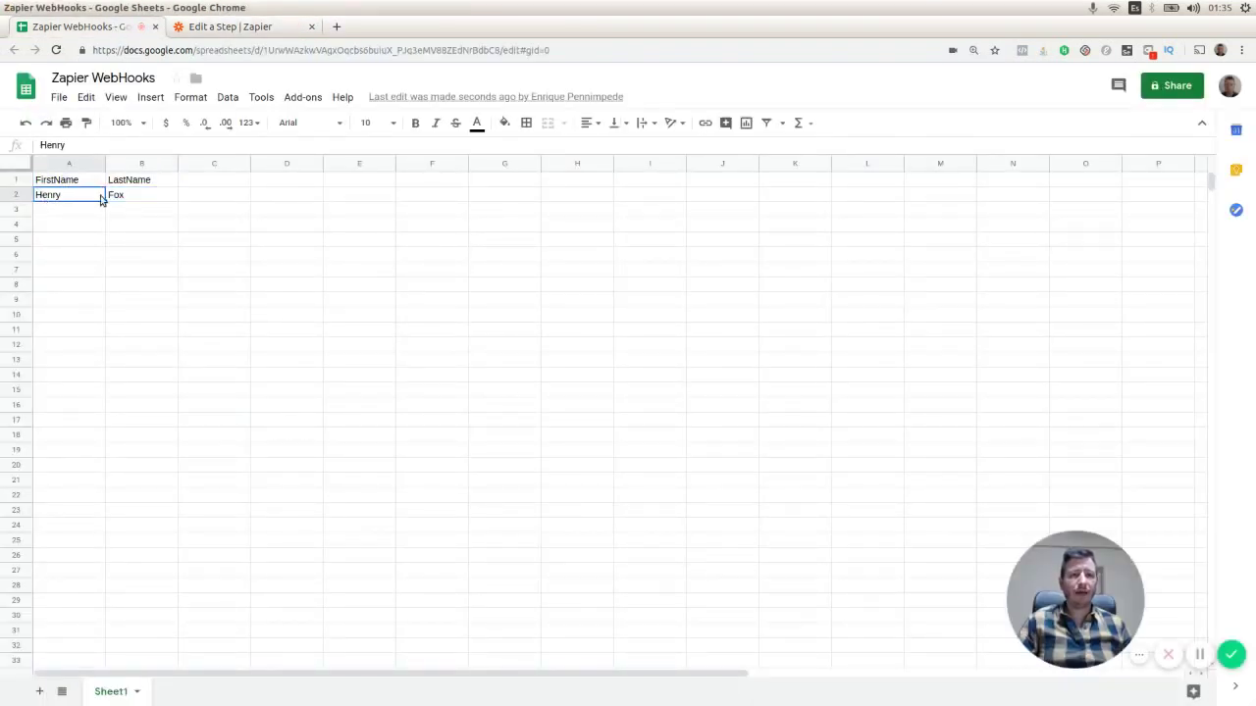
click(125, 201)
click(223, 30)
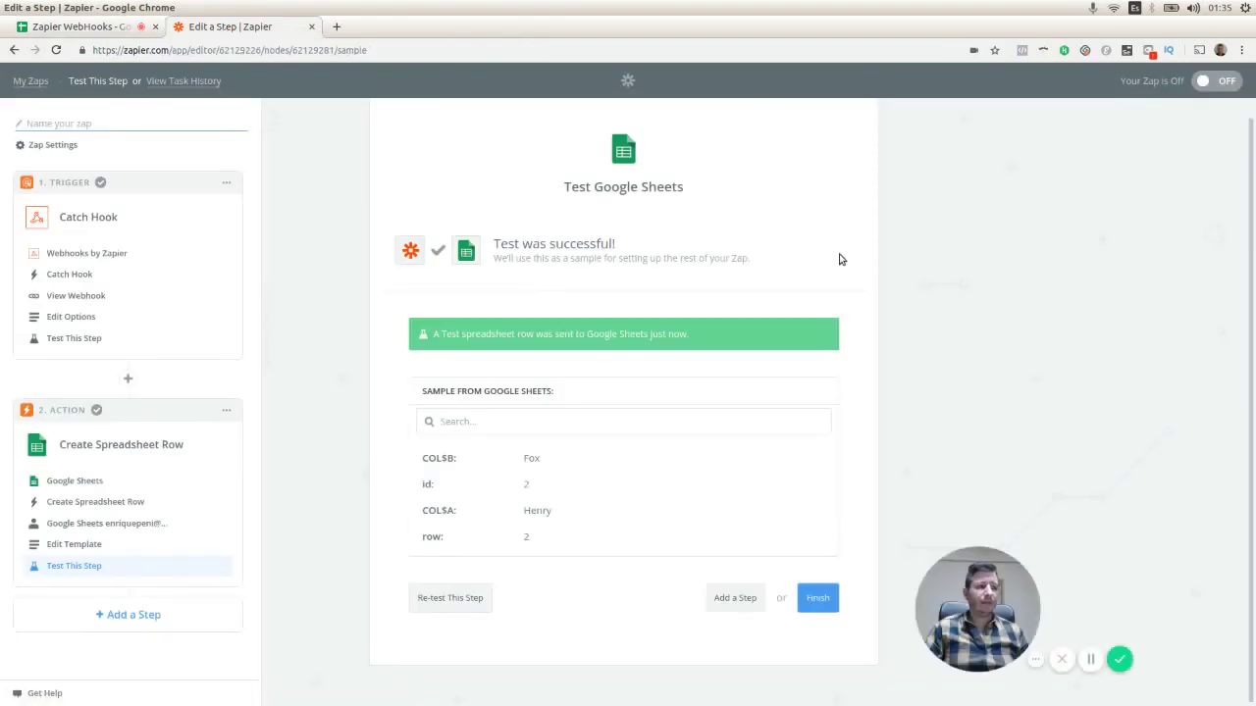
Finish the action setup, name the zap 'Webhook to Google Sheets', and switch it ON.
click(818, 598)
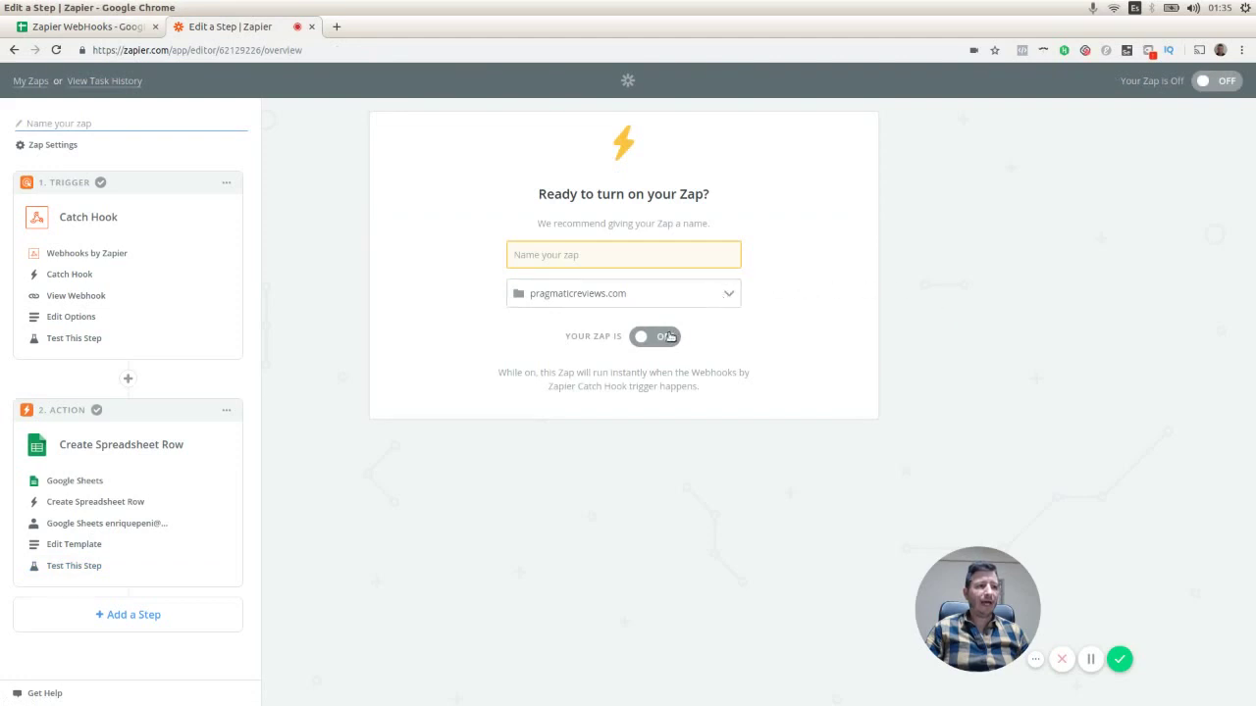
click(561, 254)
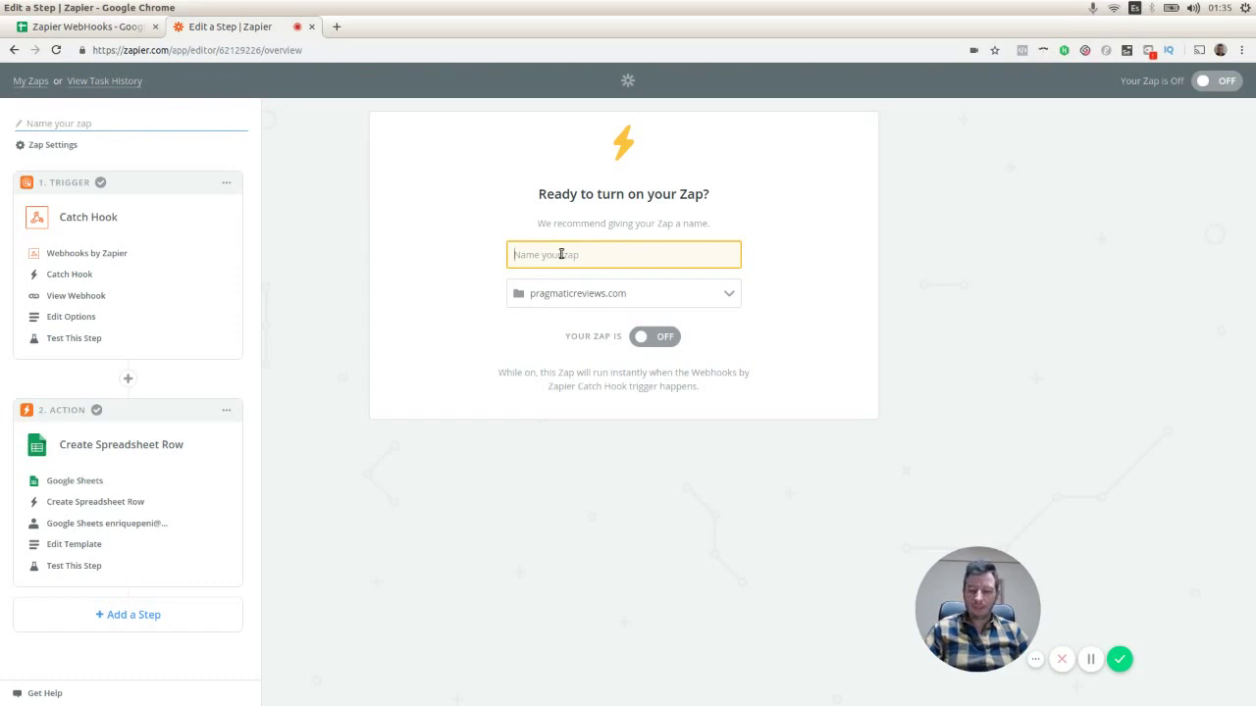
text(We)
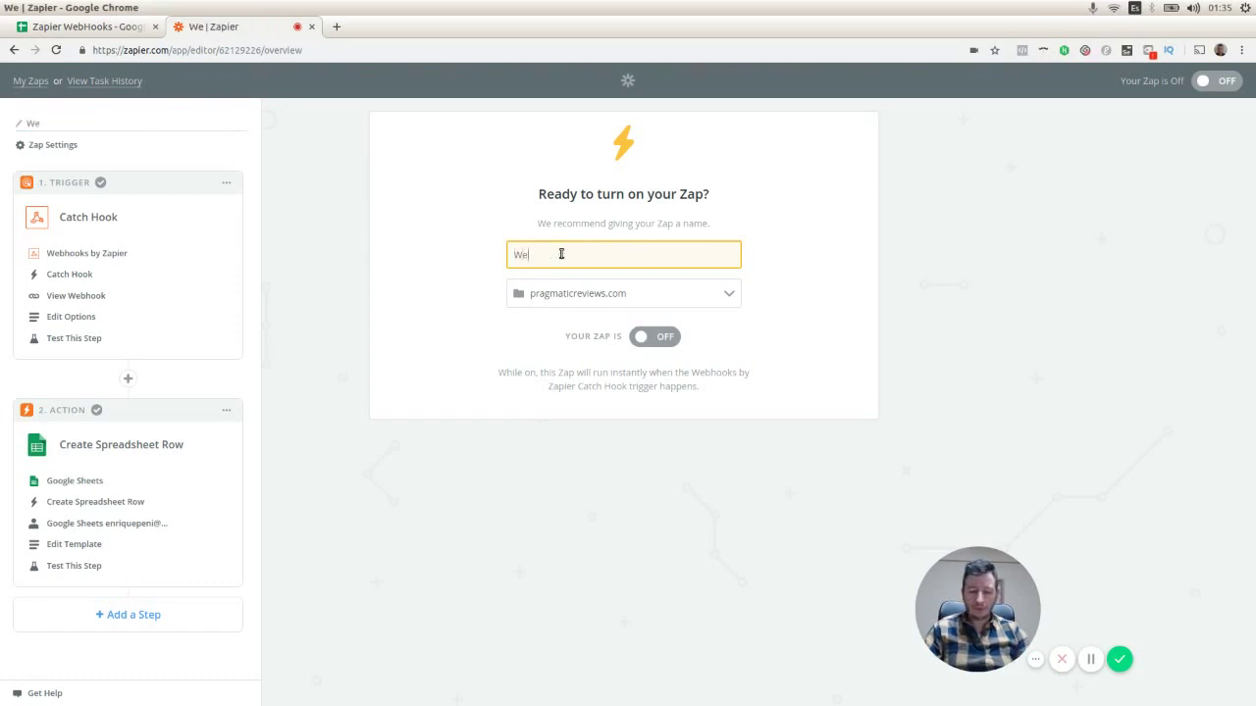
text(bhook to)
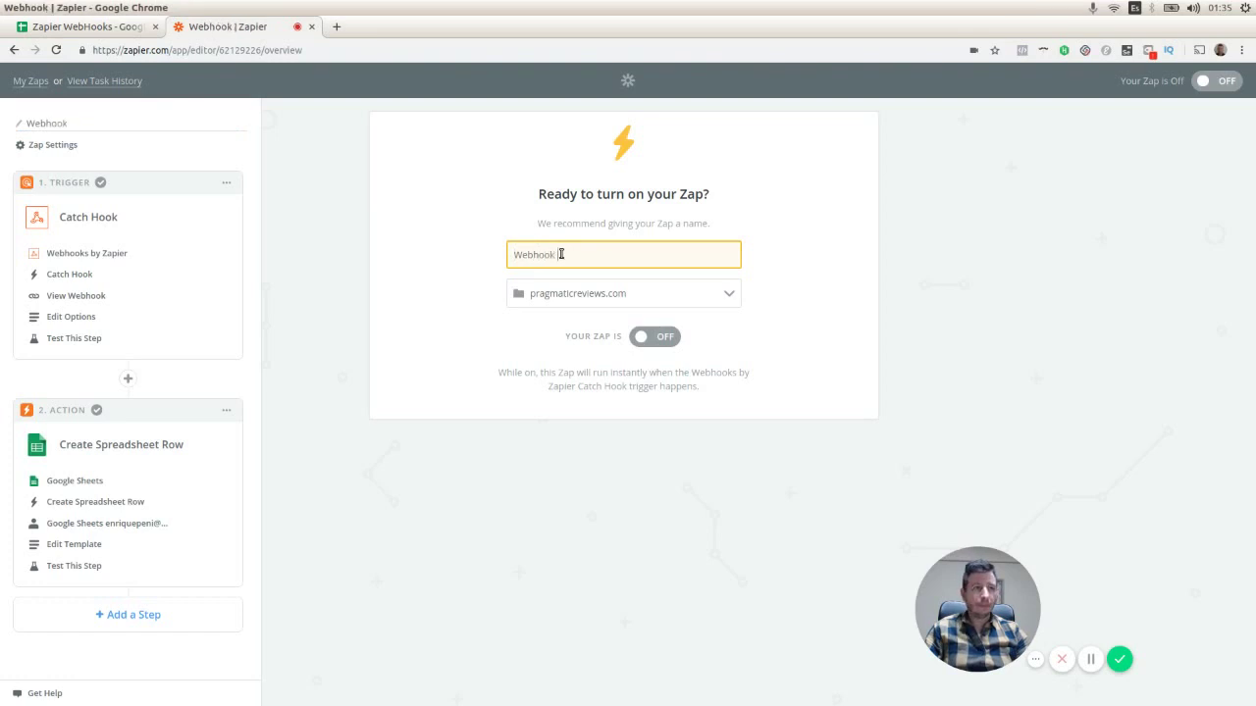
text( Goog)
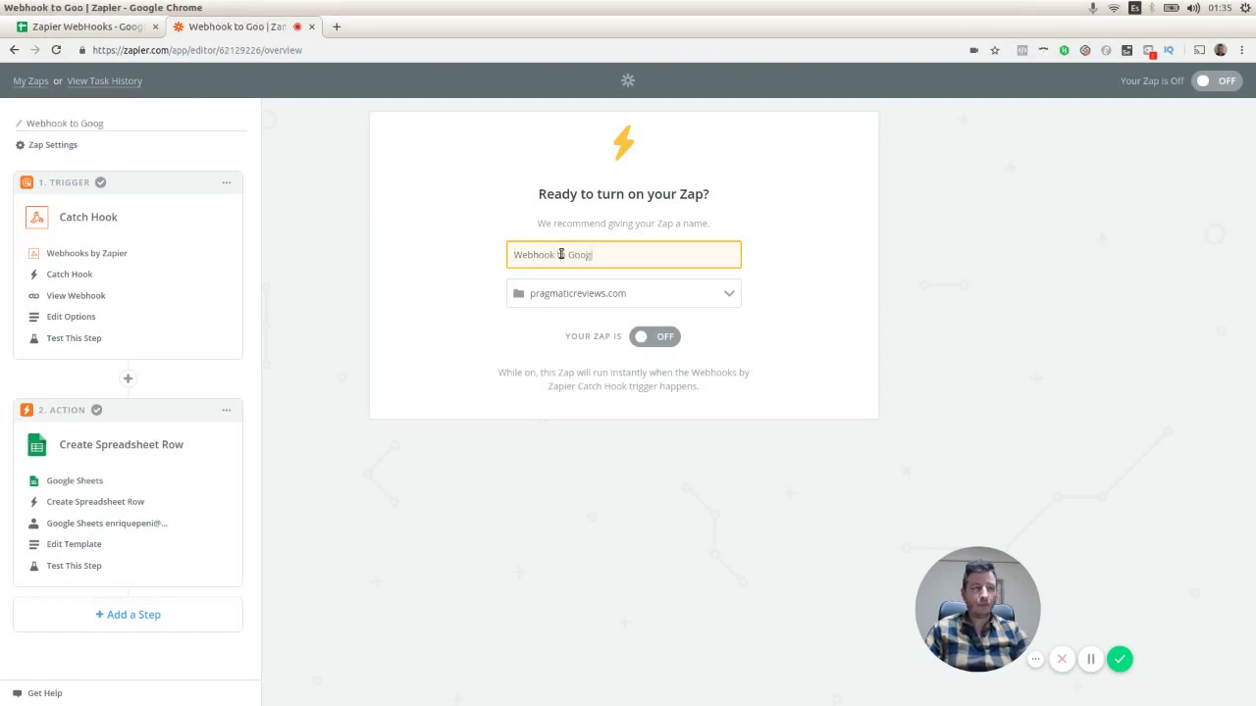
text(le Sheets)
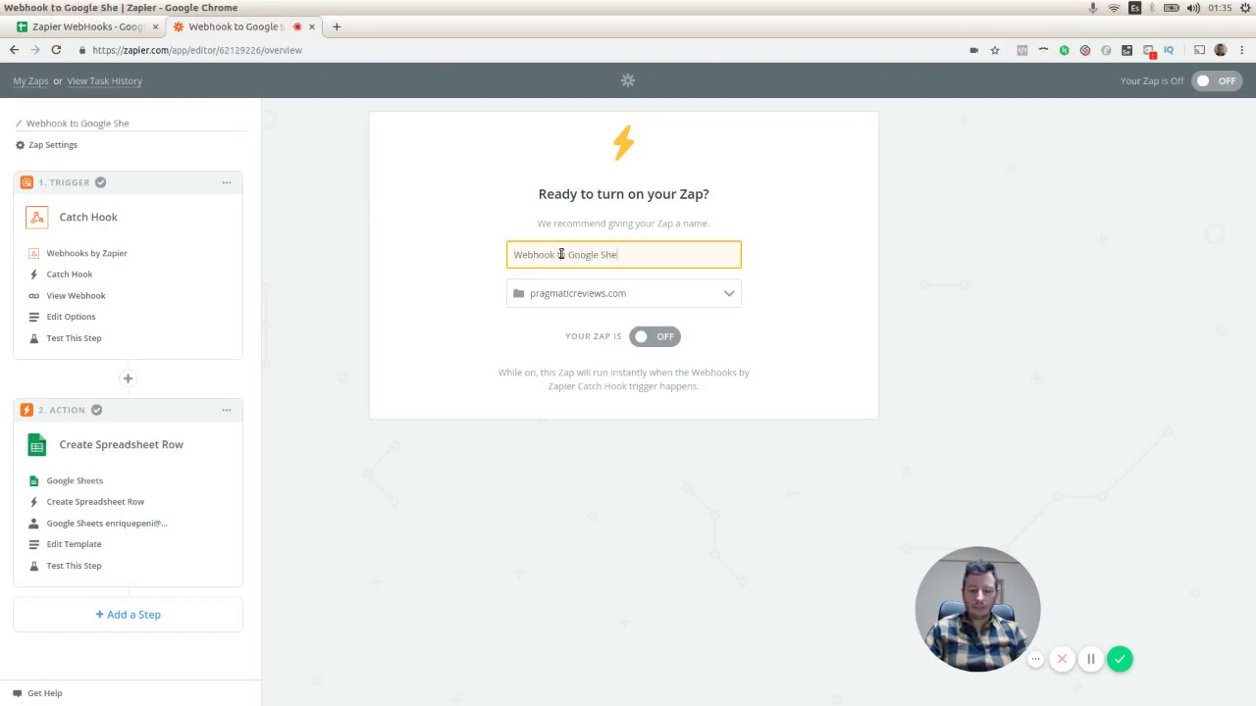
click(666, 338)
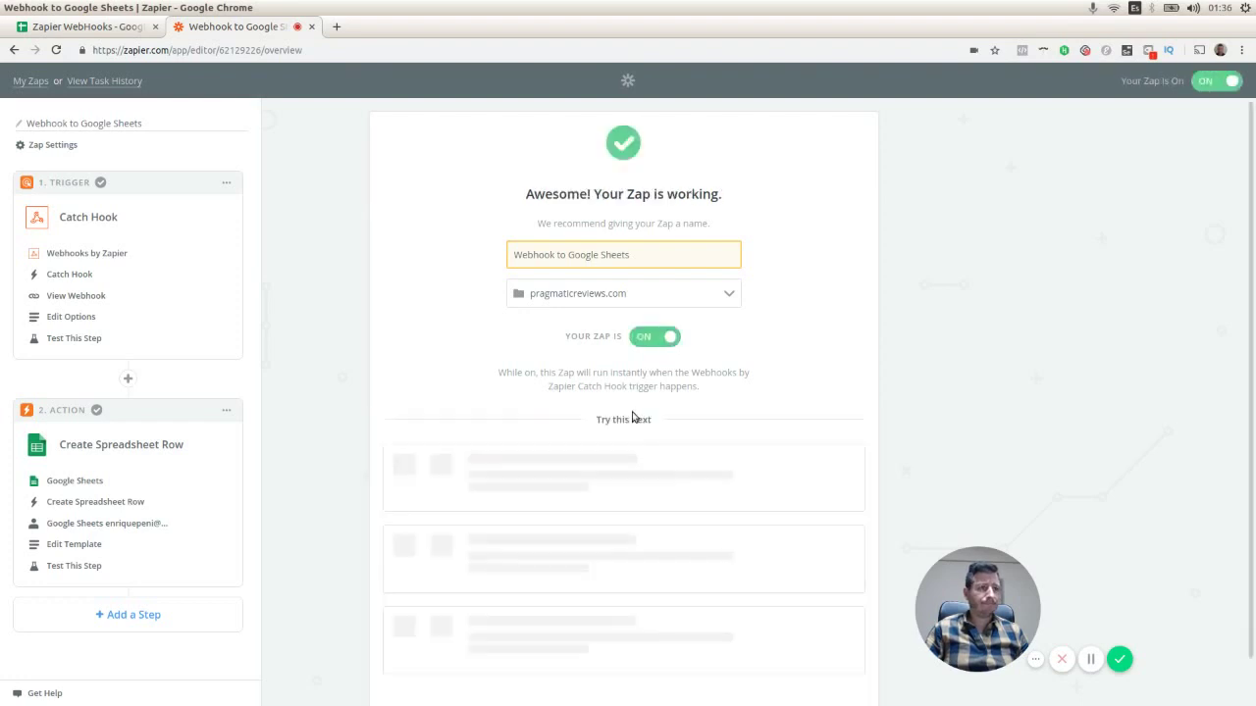
In Postman, replace the first-name value in the JSON body and send the webhook.
key(alt+Tab)
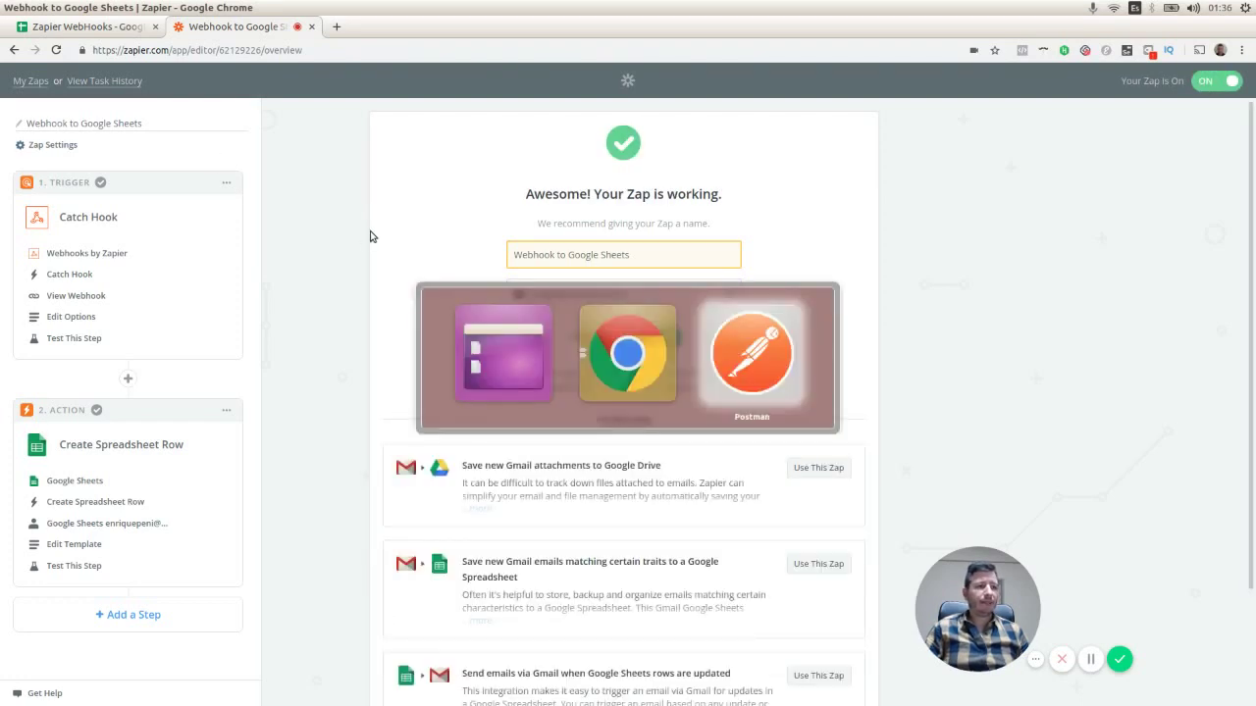
key(alt+shift+Tab)
key(alt+Tab)
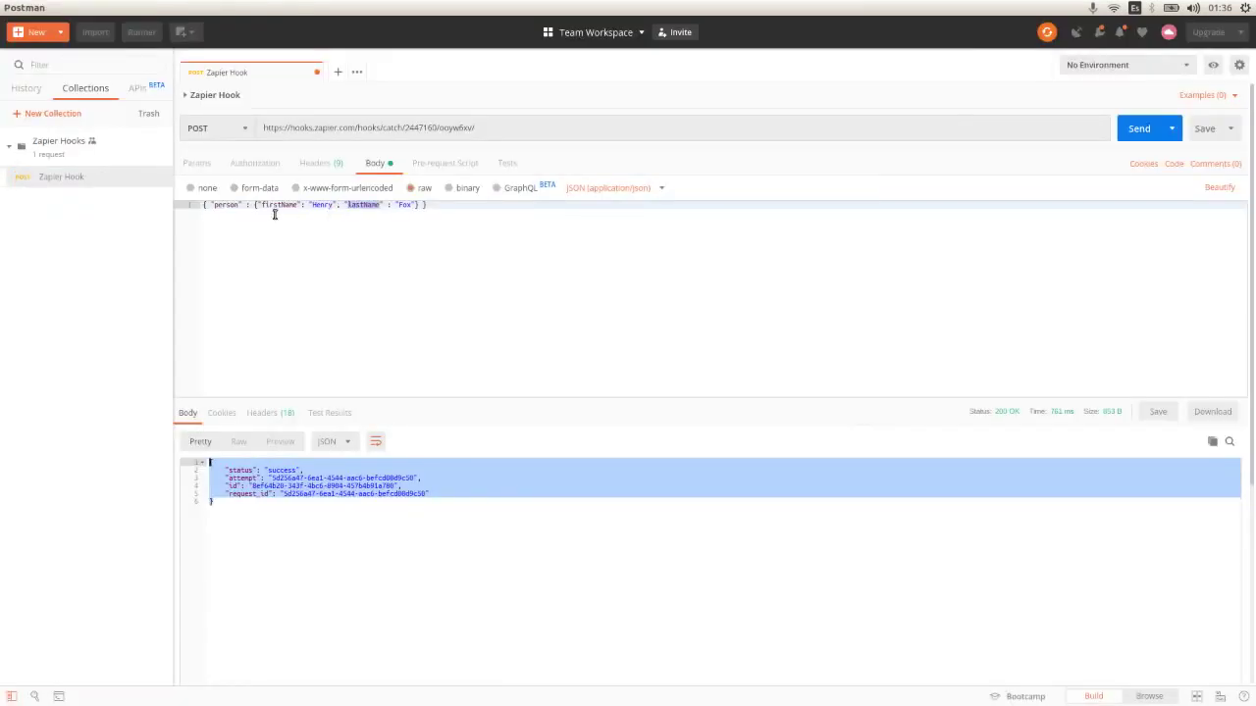
double_click(321, 204)
text(John)
key(Delete)
text(oe)
click(1130, 138)
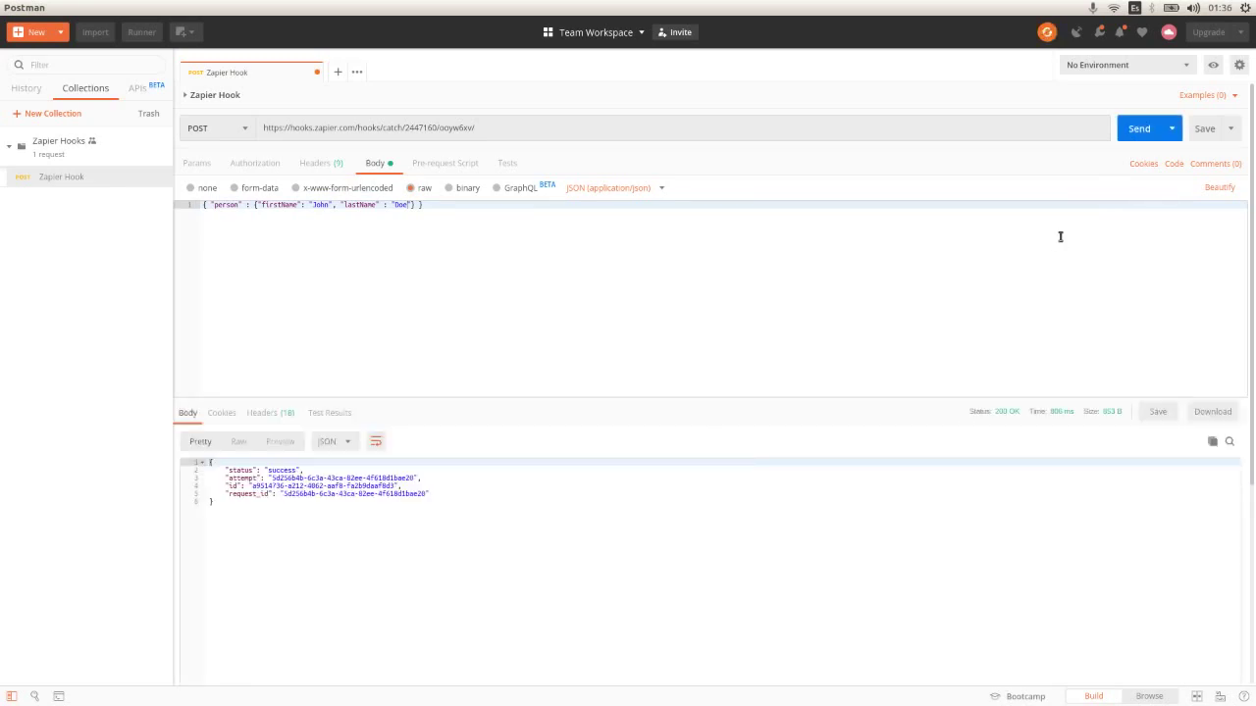
Send a second webhook with a different person's first and last name.
double_click(321, 206)
key(shift+Right)
key(shift+Right)
key(shift+Right)
click(1139, 128)
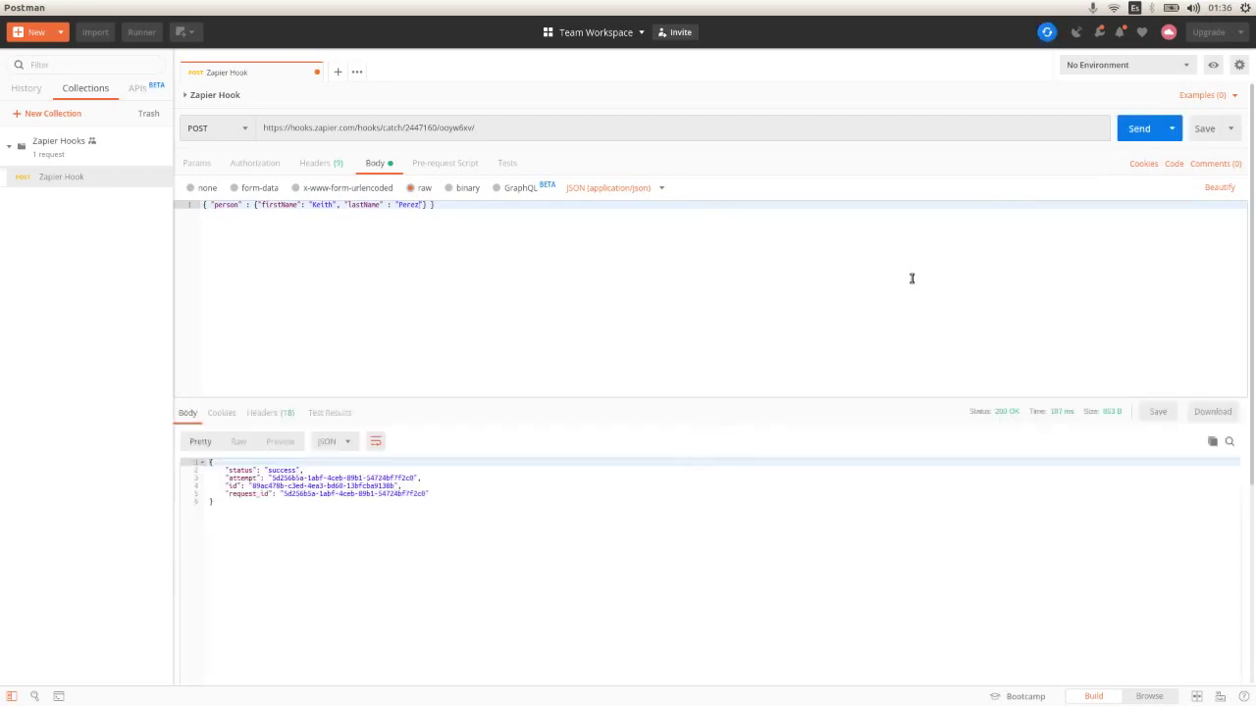
Open the Zapier WebHooks sheet and inspect the new first/last name cells in rows 3 and 4.
key(alt+Tab)
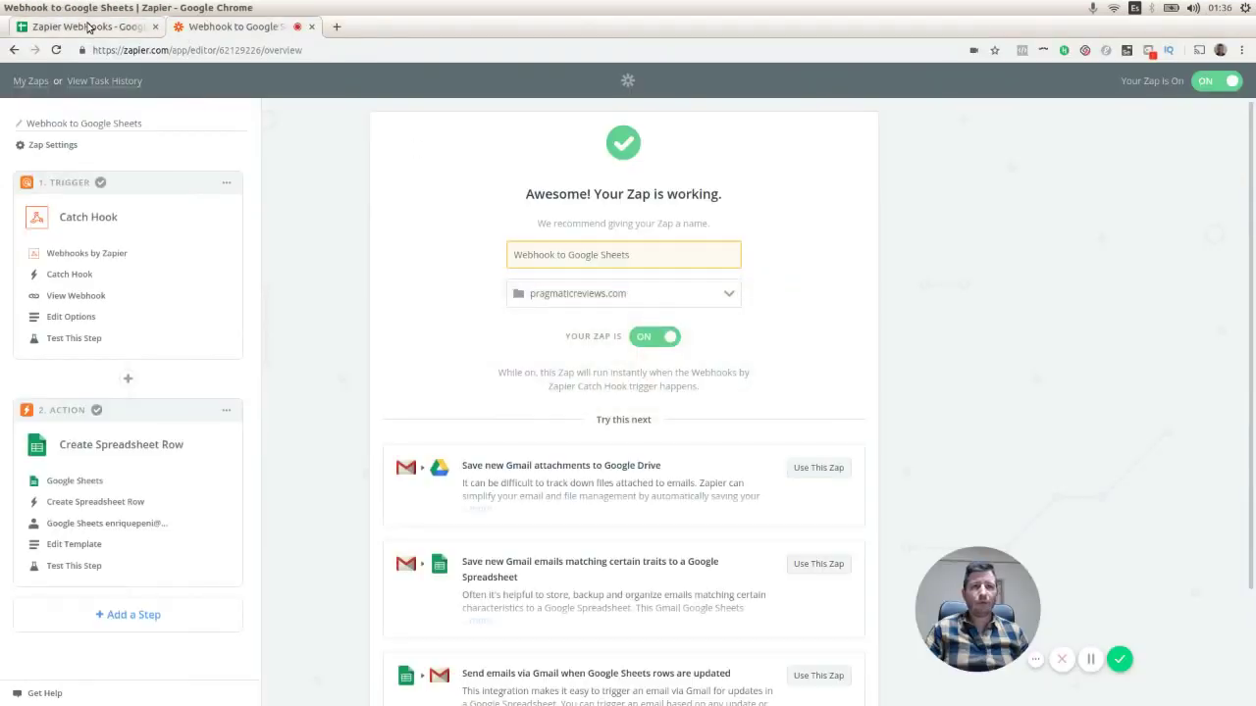
click(86, 26)
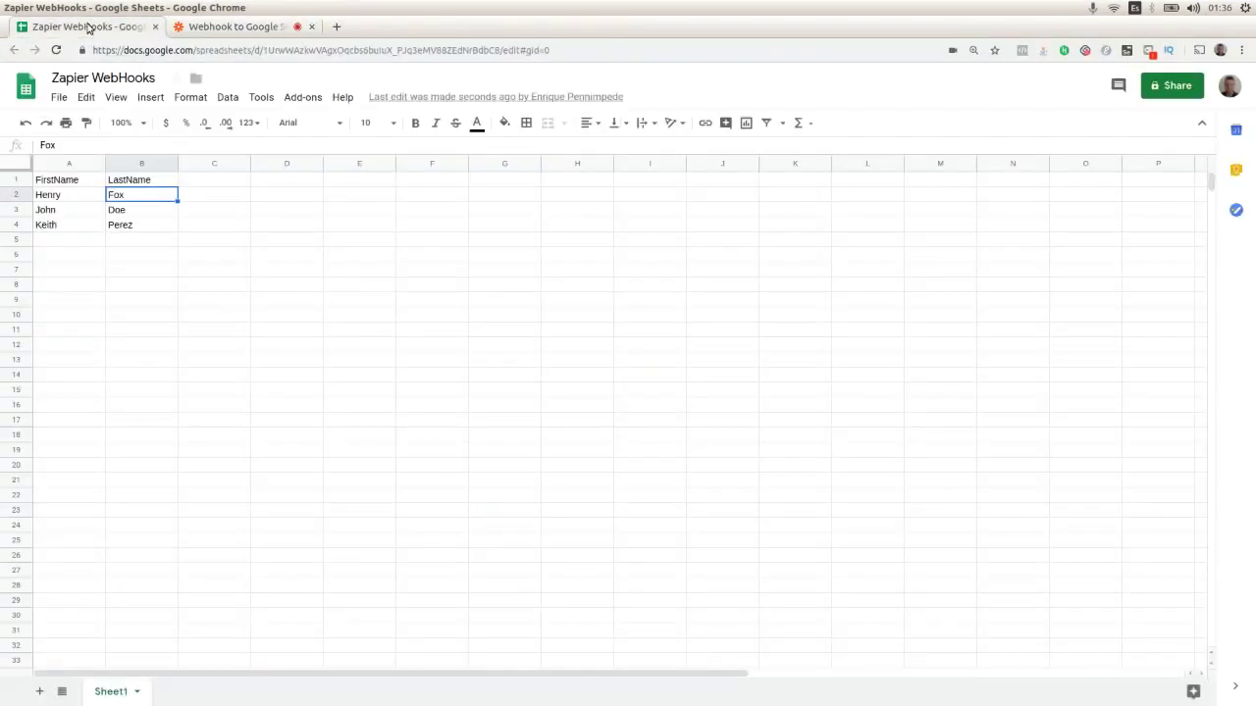
click(61, 213)
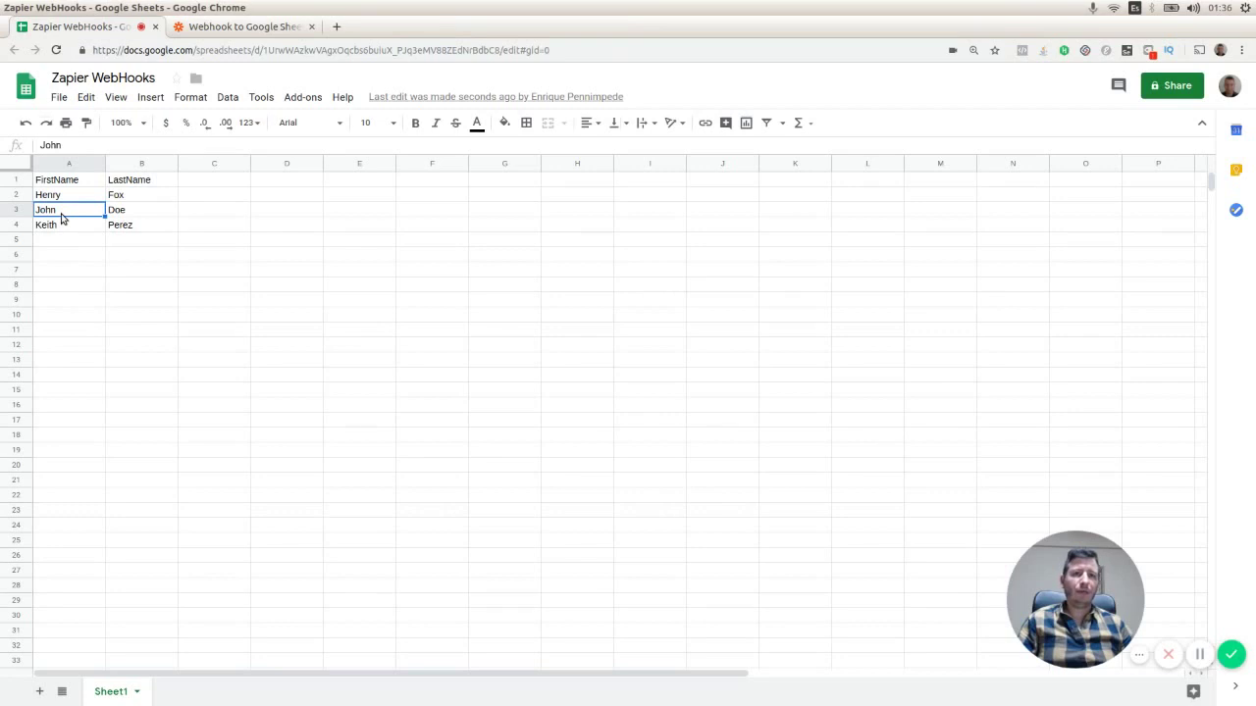
key(shift+Right)
key(Down)
key(Up)
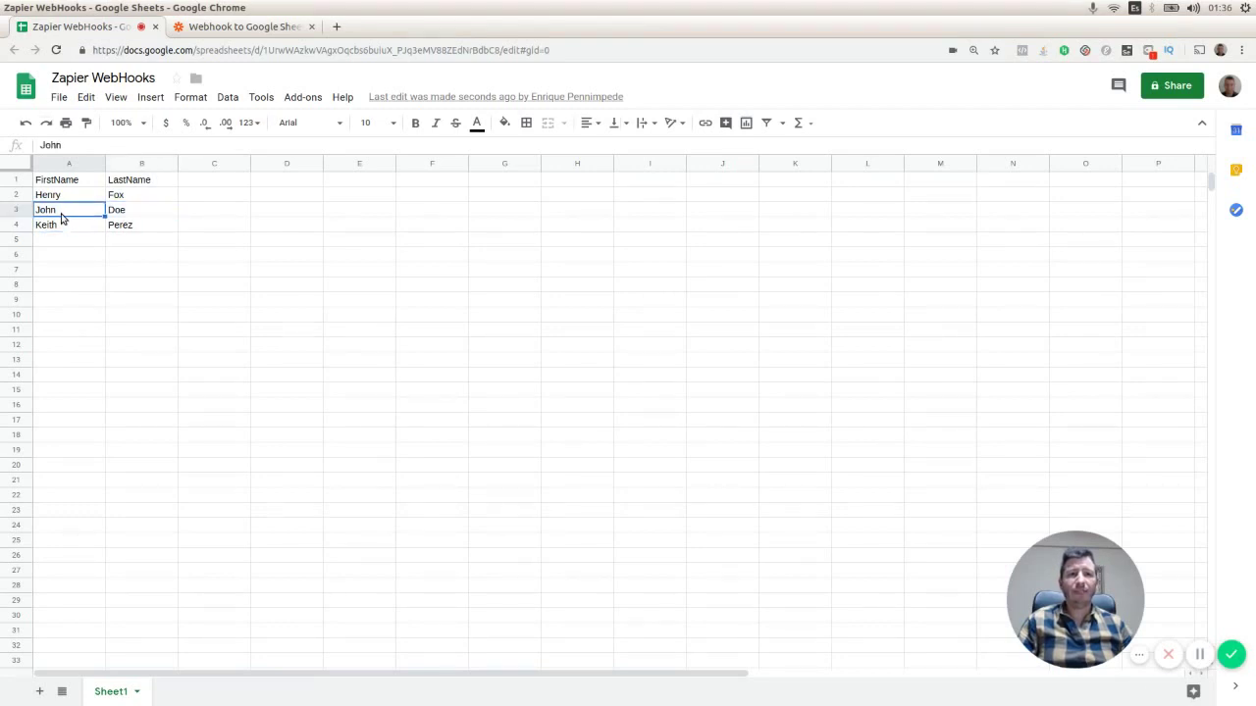
key(shift+Right)
key(Down)
key(Right)
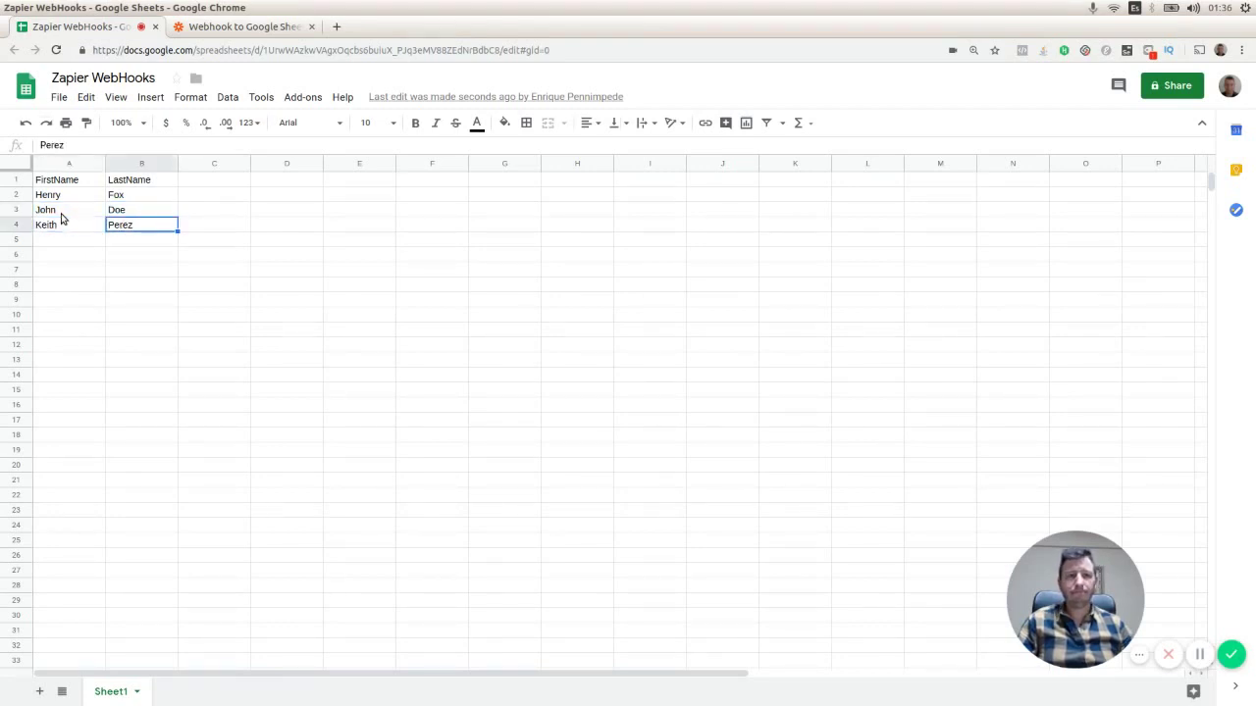
key(Up)
key(Up)
key(Left)
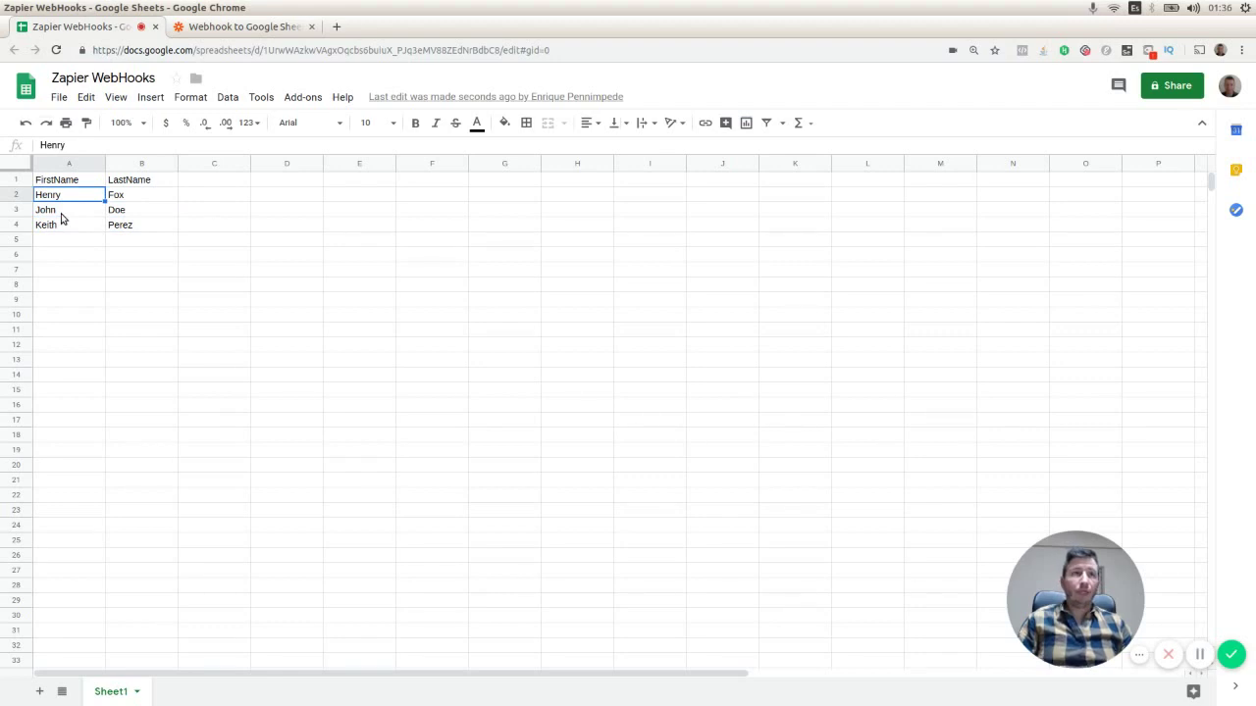
Return to the zap, view its webhook URL, and open the Google Sheets row template.
click(233, 34)
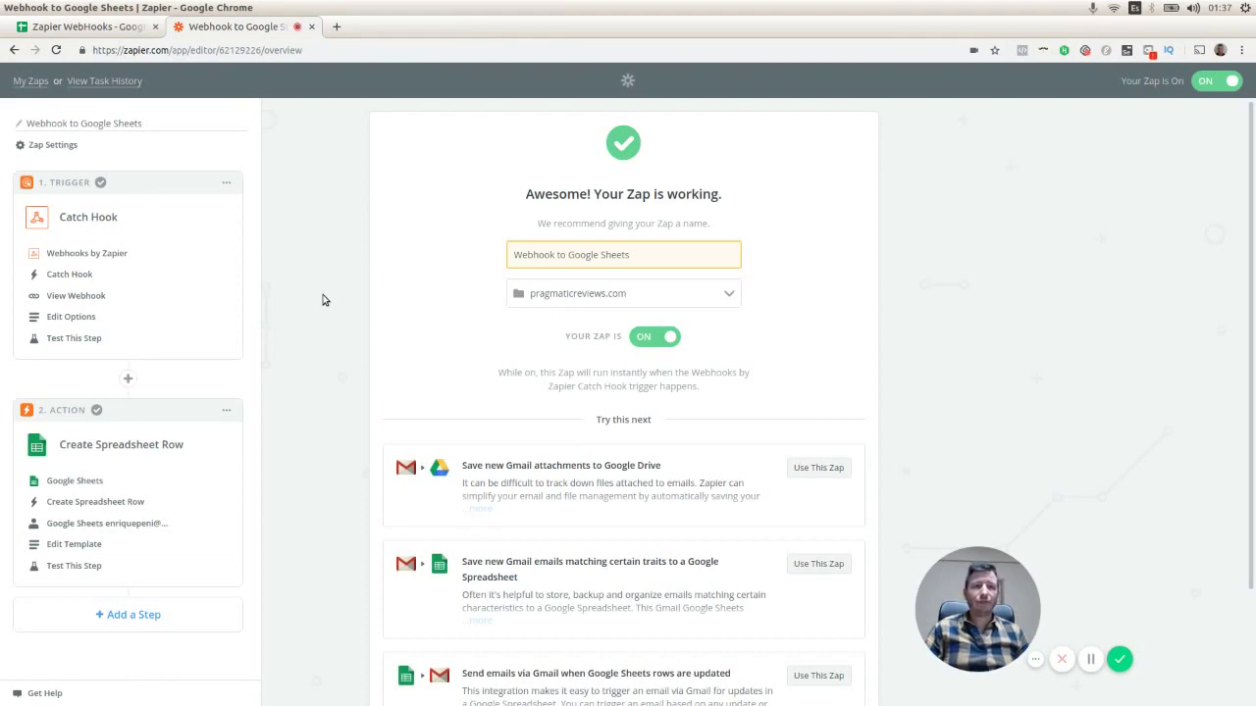
click(77, 297)
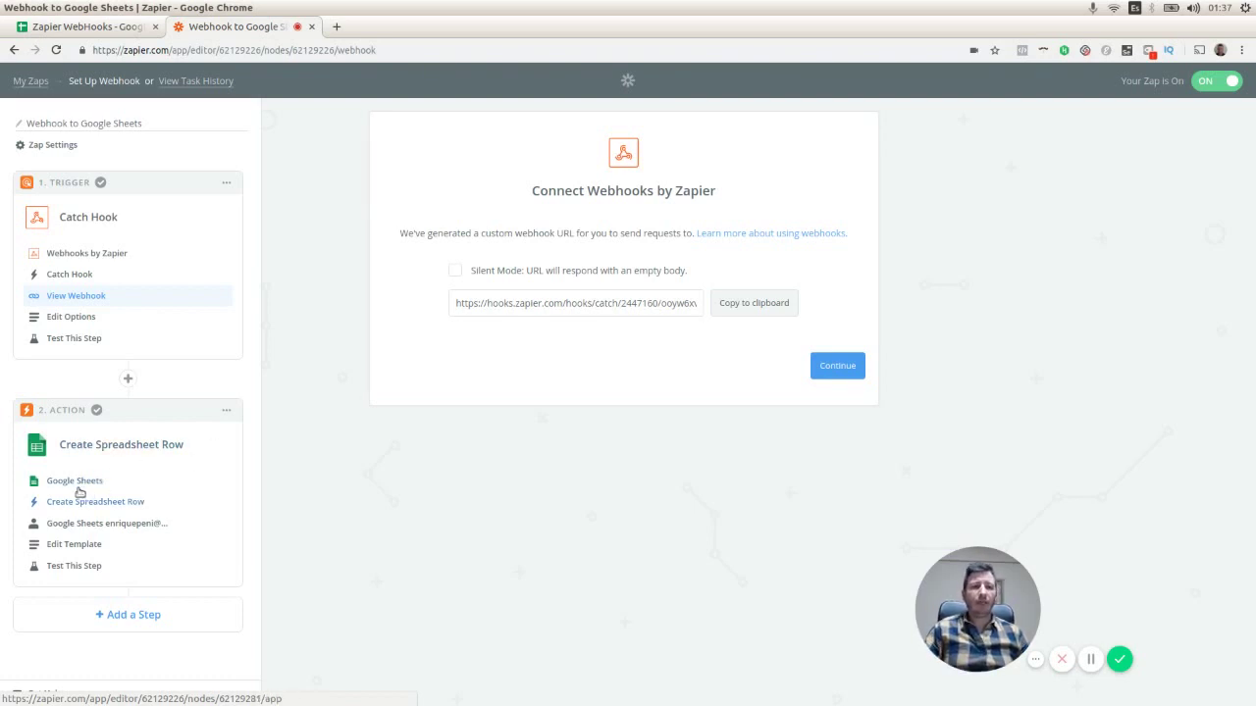
click(64, 549)
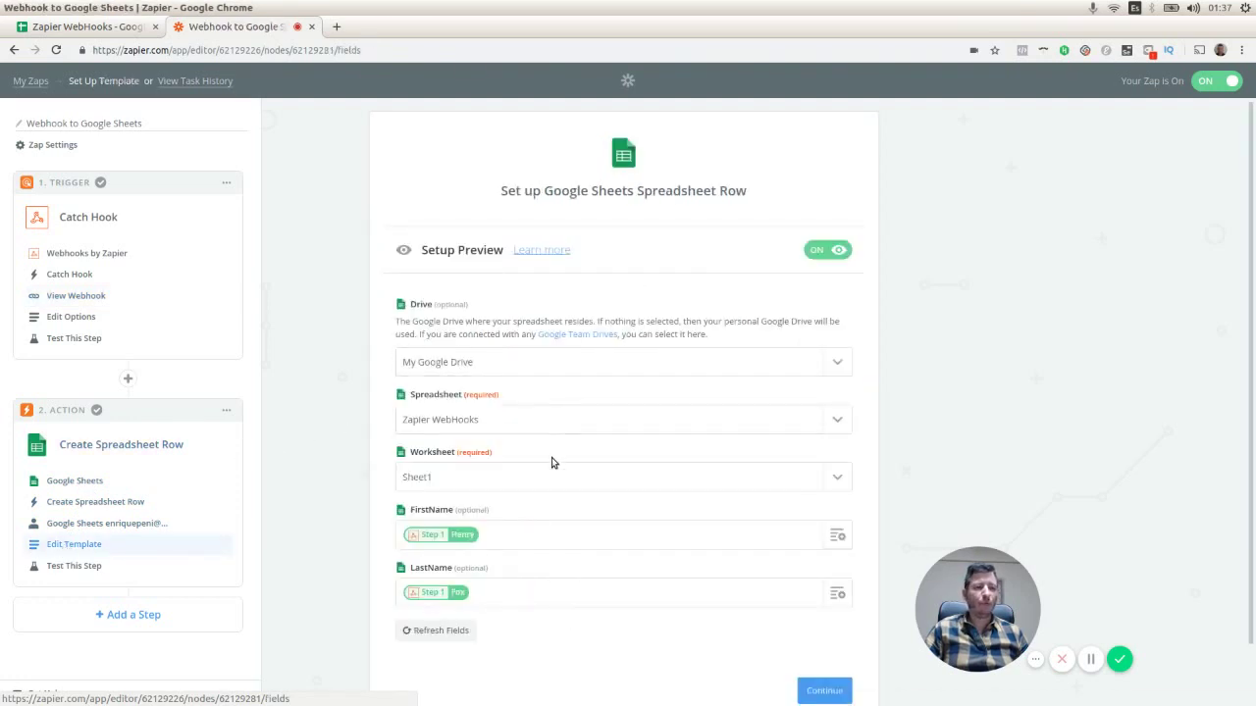
scroll(550, 464, down, 1)
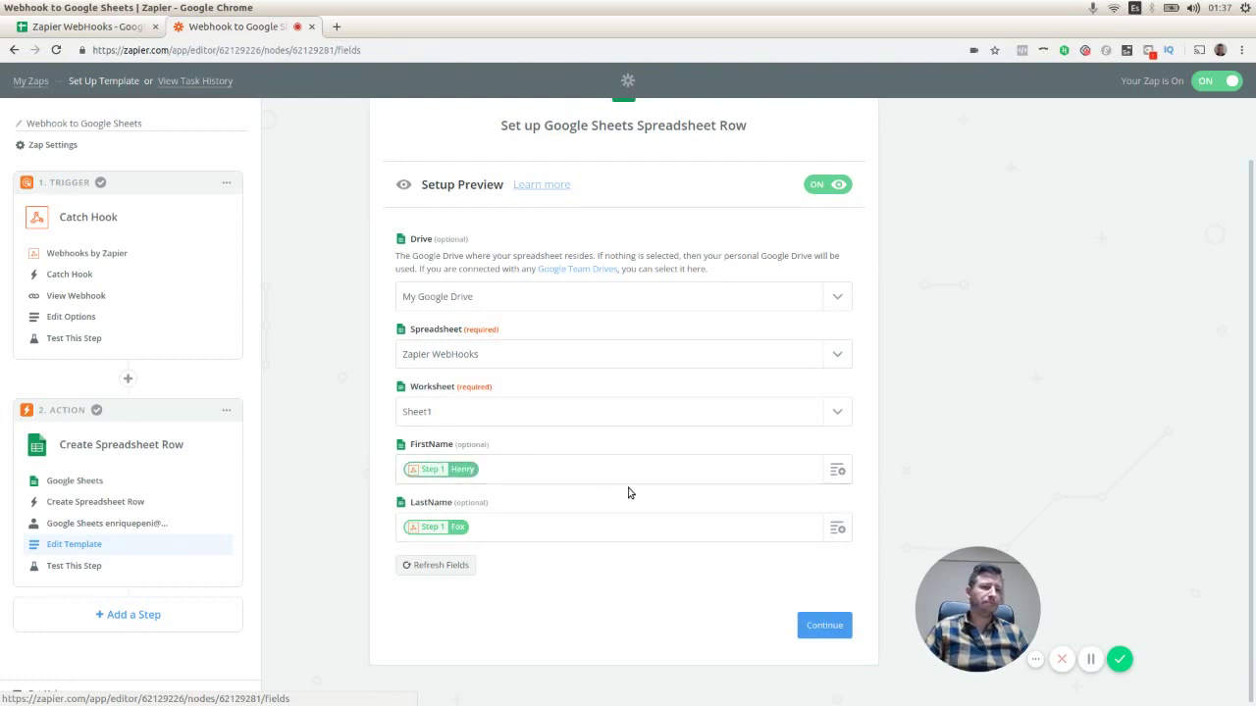
scroll(629, 492, up, 1)
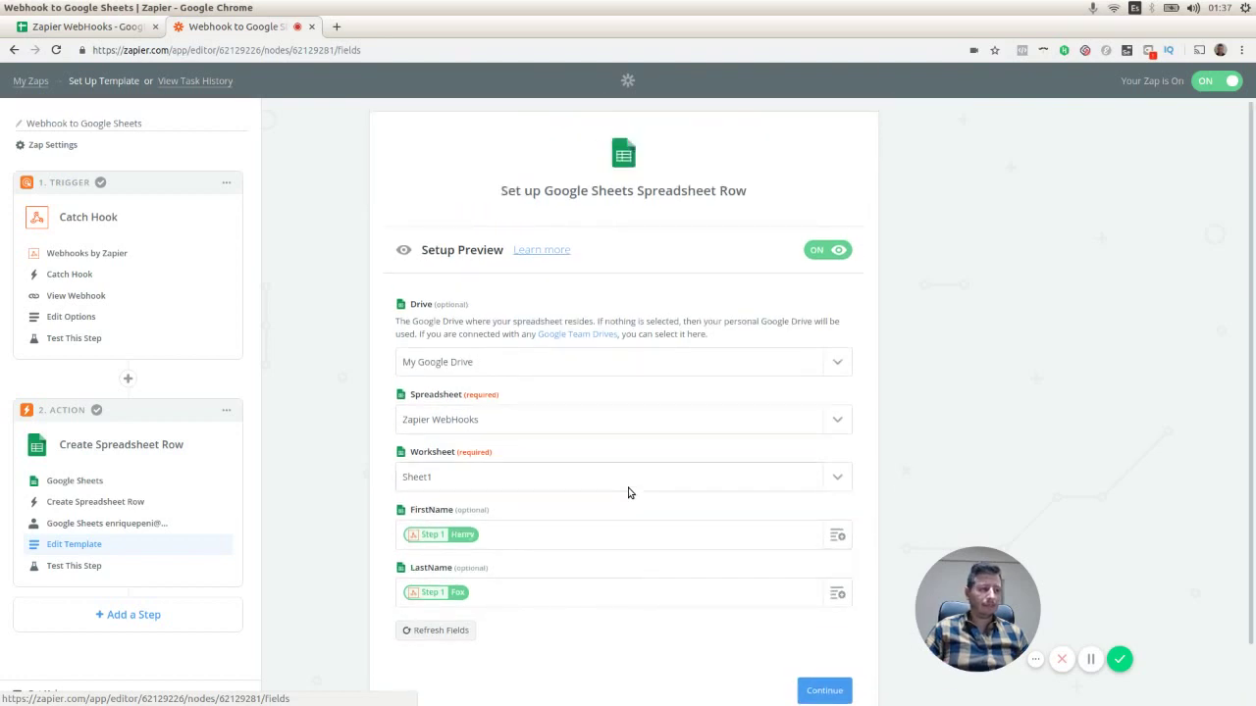